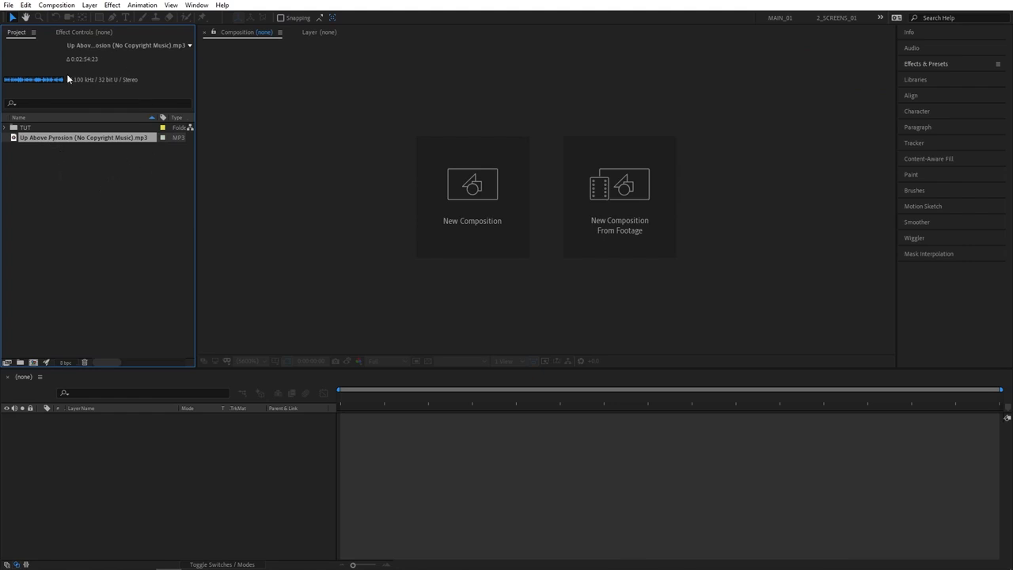
- Create a composition from the Up Above Pyrosion MP3 file and rename it Music
drag(87, 139, 38, 362)
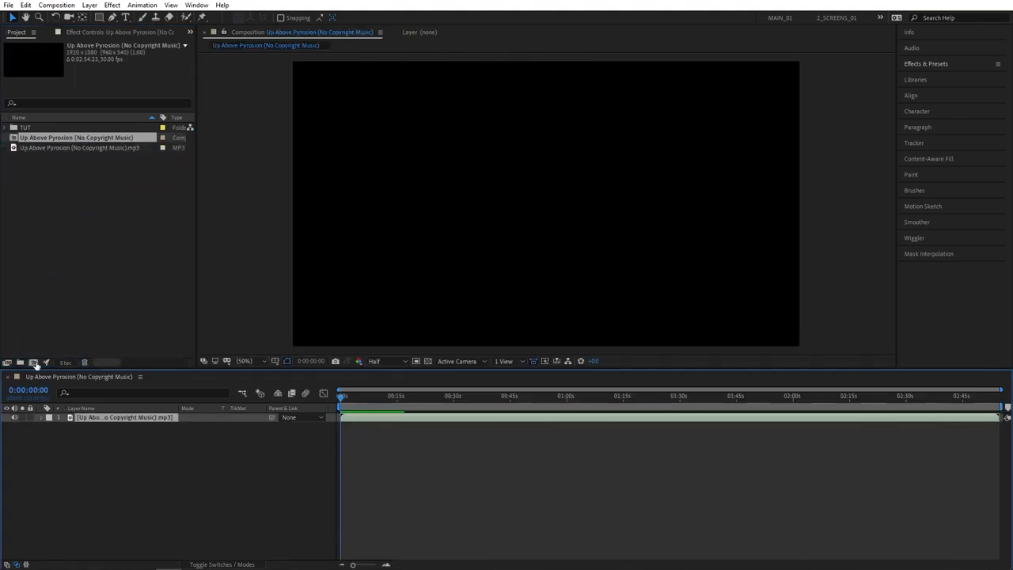
drag(341, 396, 327, 419)
click(63, 178)
click(71, 137)
key(Return)
text(Mu)
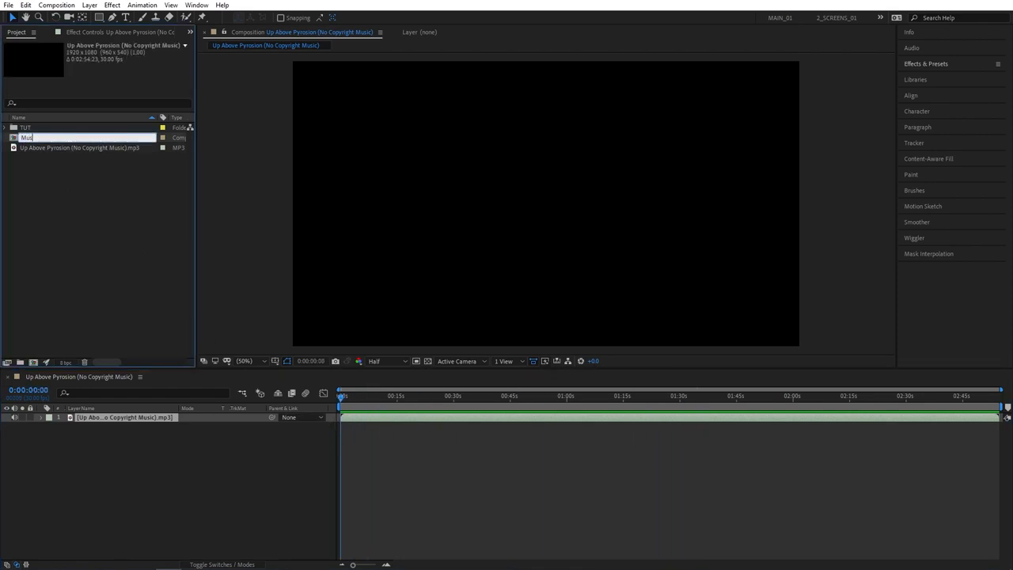
text(sic)
key(Return)
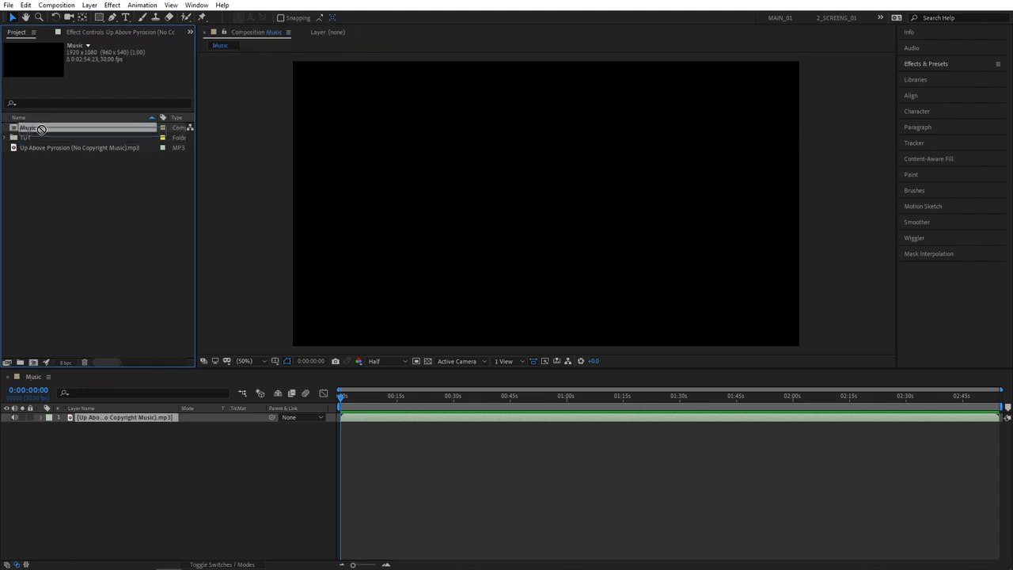
- Nest the Music composition in a new composition and rename the new one Spectrum
drag(35, 365, 35, 365)
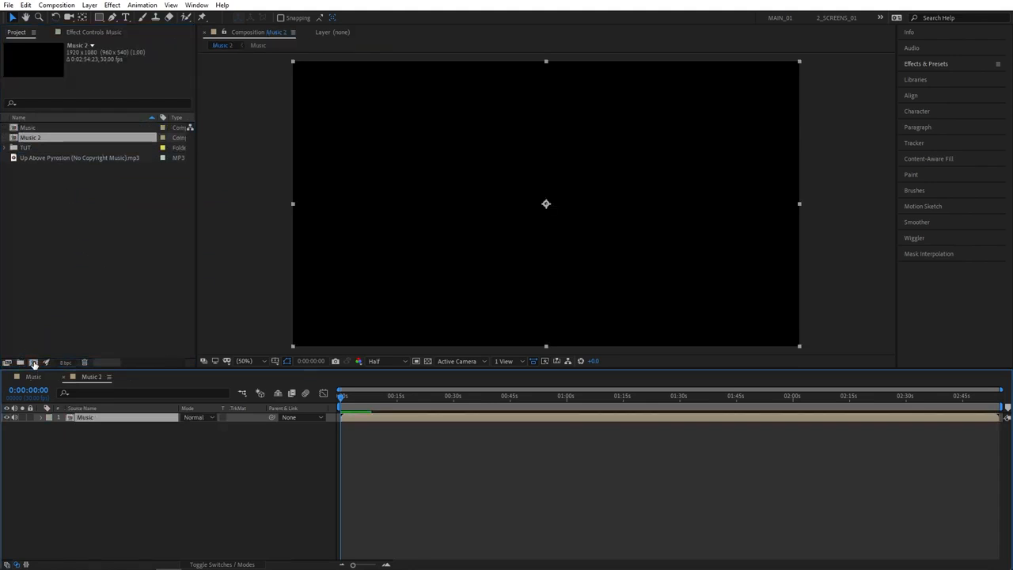
click(39, 137)
key(Return)
text(Spectrum)
click(75, 207)
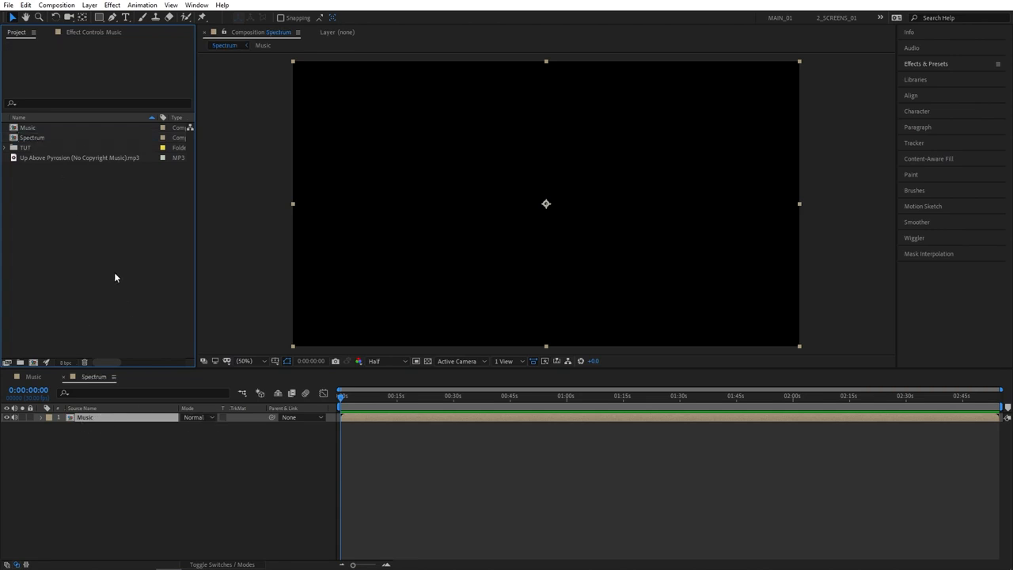
- Add a new solid layer named Spectrum to the Spectrum composition
right_click(73, 453)
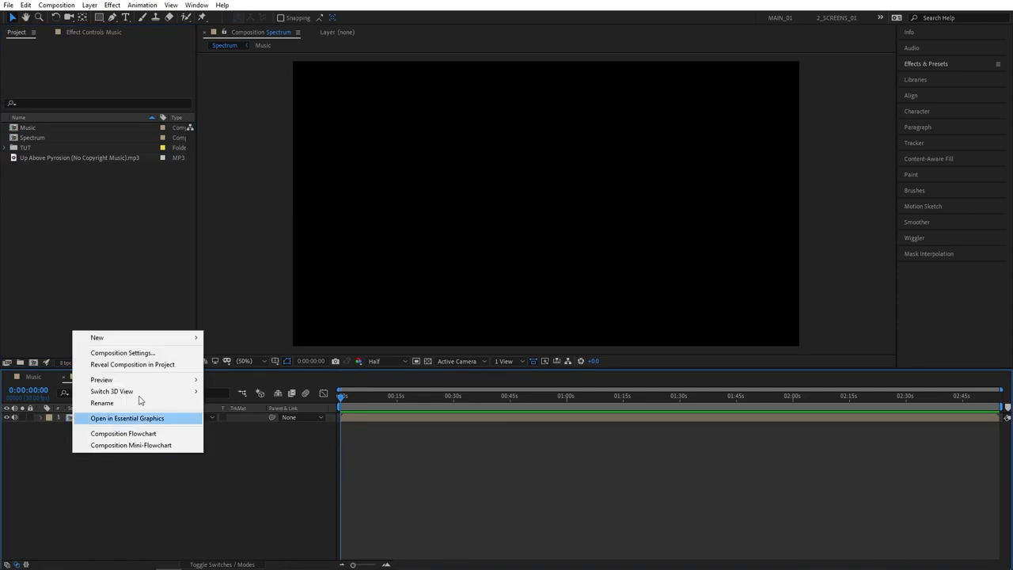
mouse_move(117, 339)
click(244, 366)
text(Spectrum)
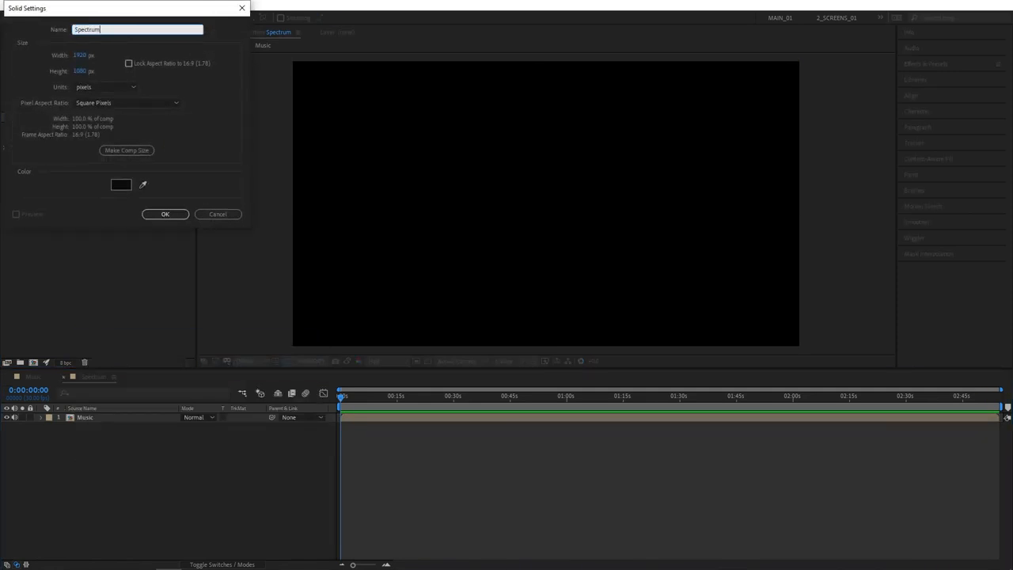
key(Return)
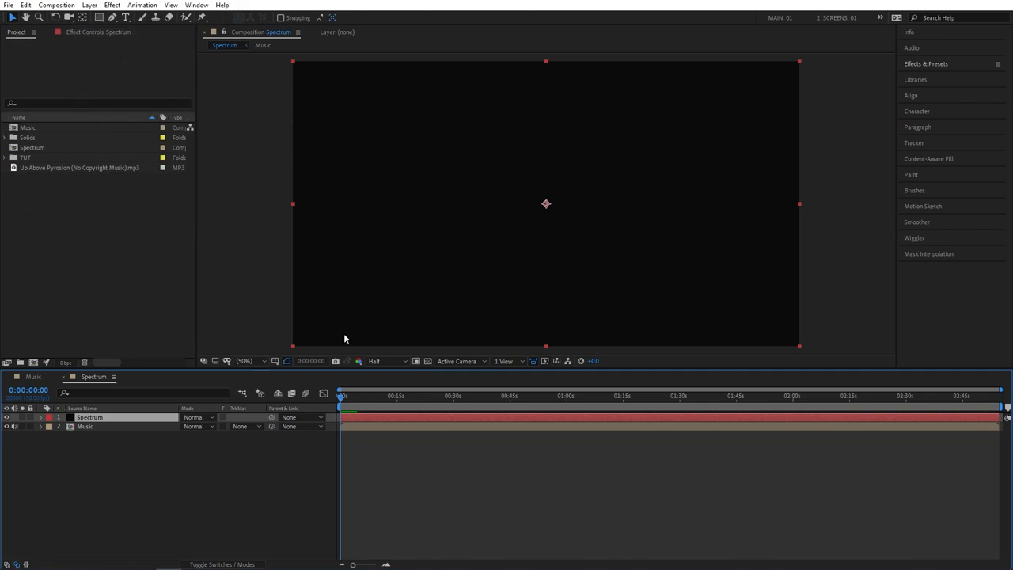
- Find the RG Trapcode Form effect and apply it to the Spectrum solid layer
click(941, 67)
click(938, 78)
text(form)
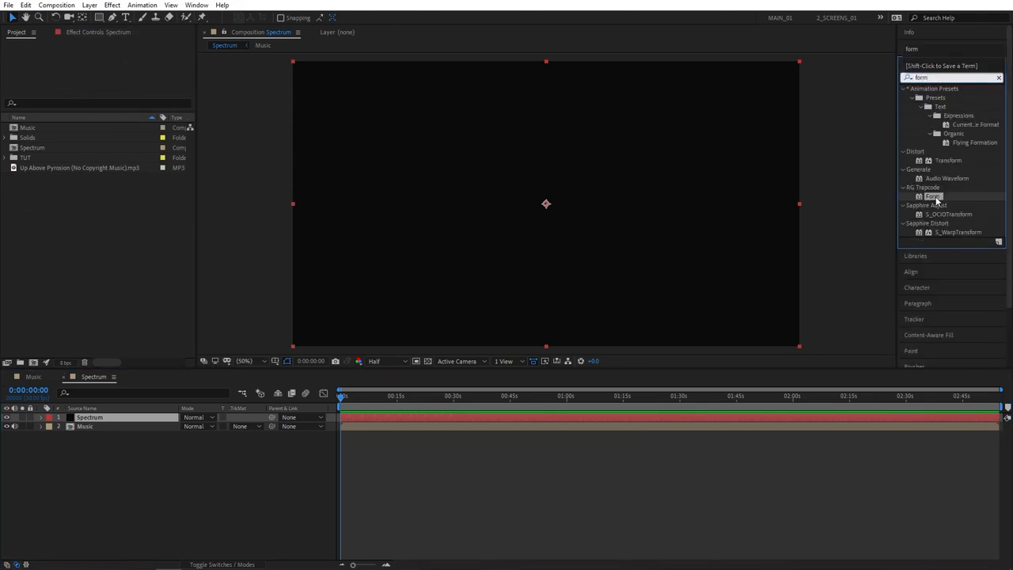
drag(936, 202, 90, 418)
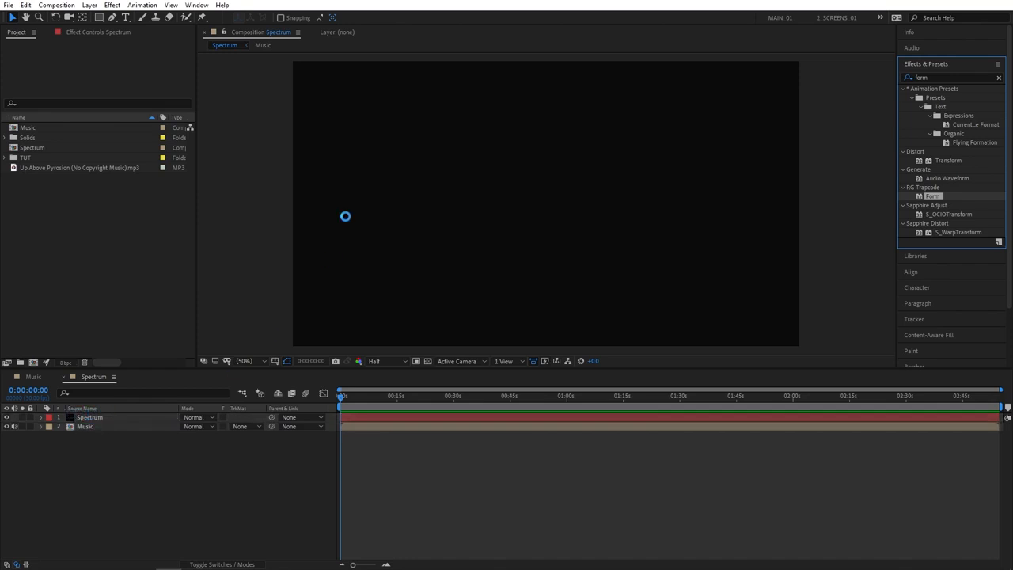
- Set Form's base form size to XYZ Individual, with Size X 400, Size Y 400 and Size Z 200
click(13, 81)
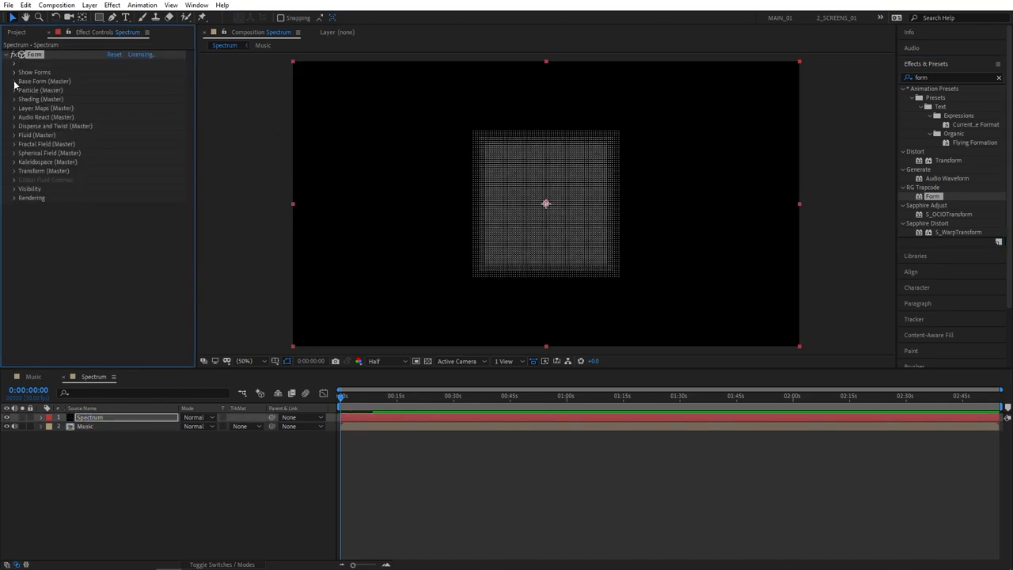
click(130, 108)
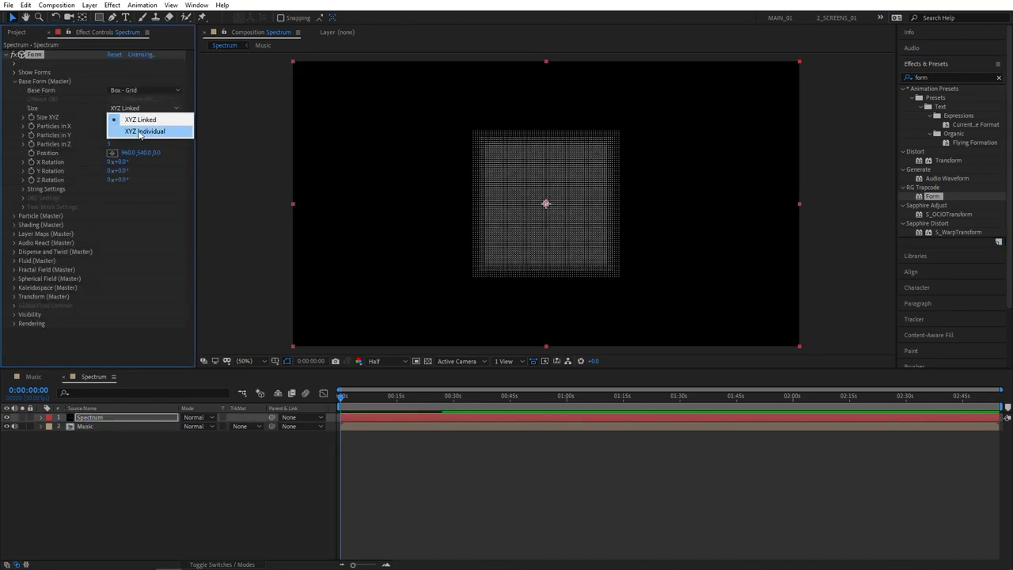
click(119, 128)
click(111, 117)
text(400)
click(113, 126)
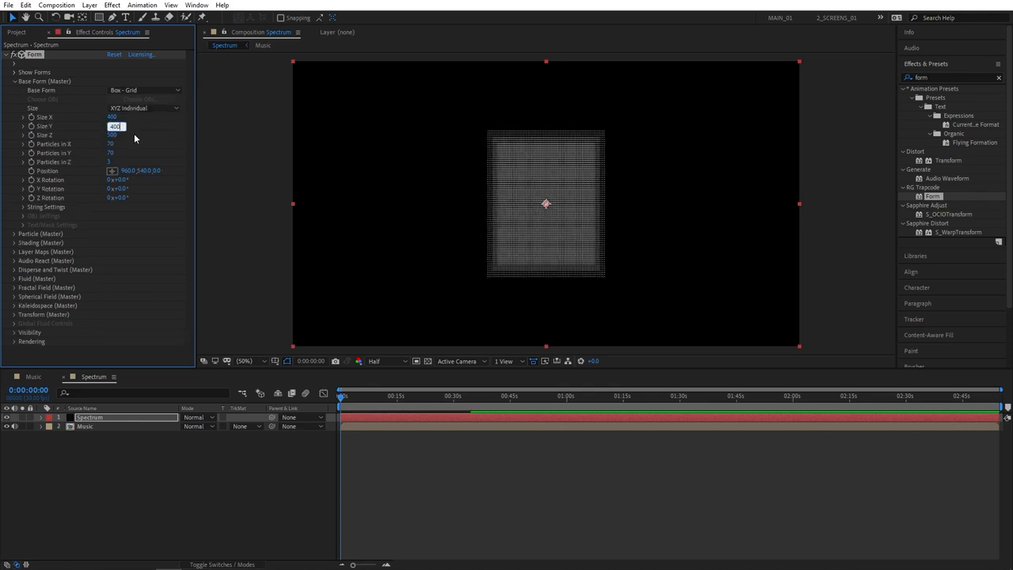
click(89, 131)
click(112, 136)
text(200)
key(Return)
- Set the base form's particles to 300 in X, 300 in Y and 1 in Z
click(110, 143)
text(300)
click(111, 153)
text(300)
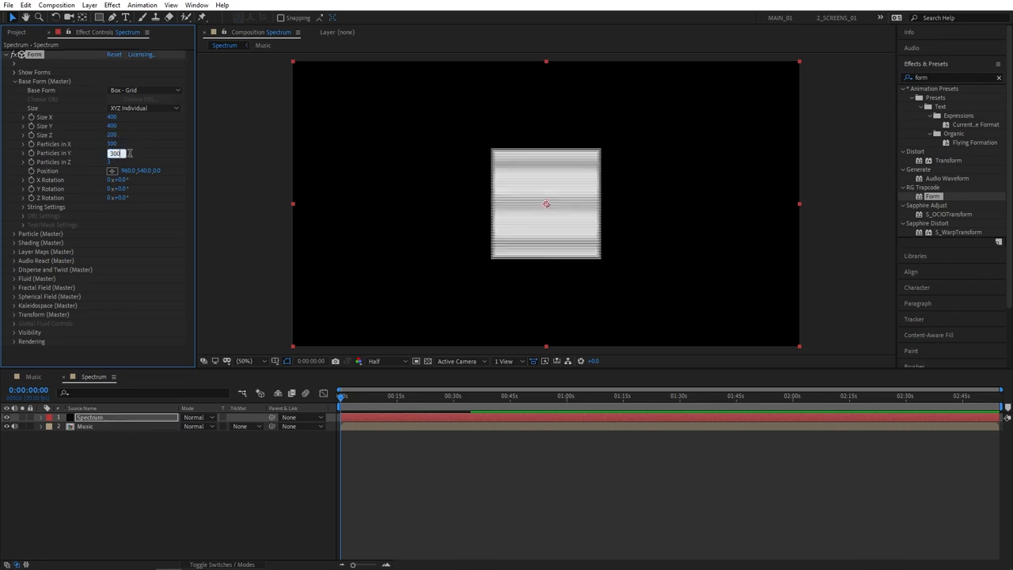
key(Return)
click(109, 162)
key(Return)
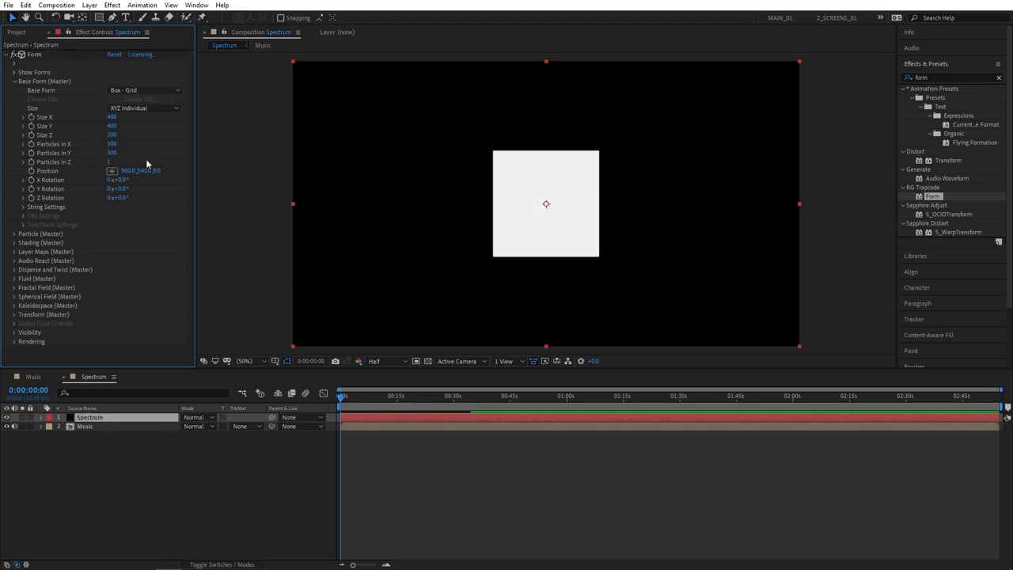
click(13, 83)
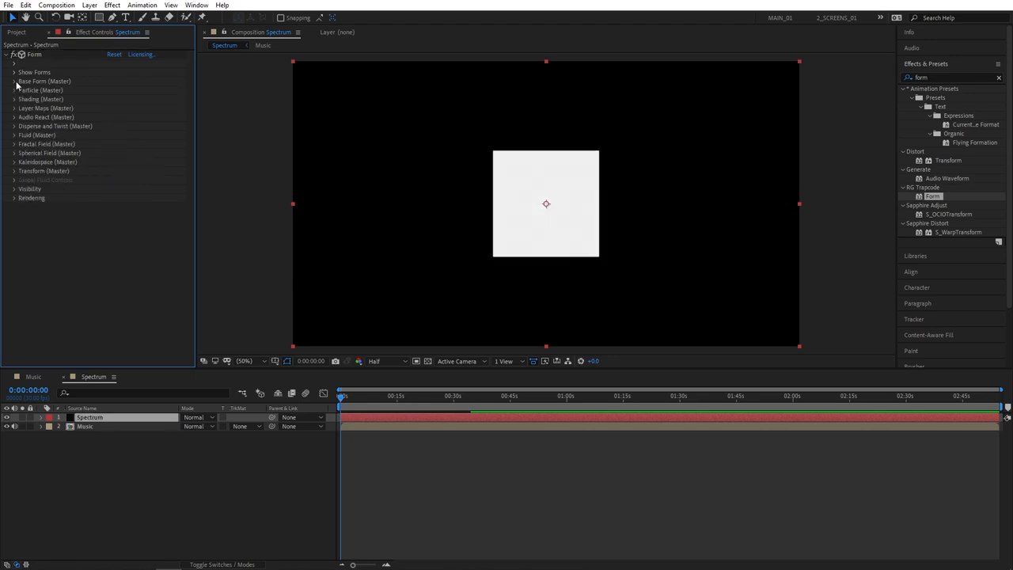
- Set Sphere 1 of Form's Spherical Field to strength 100, radius 300 and feather 40
click(13, 154)
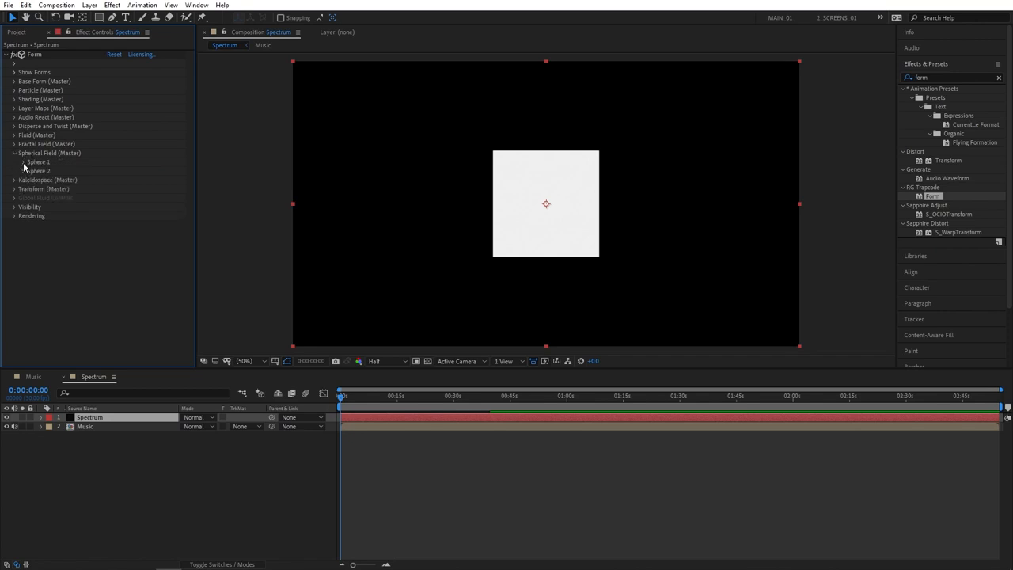
click(23, 162)
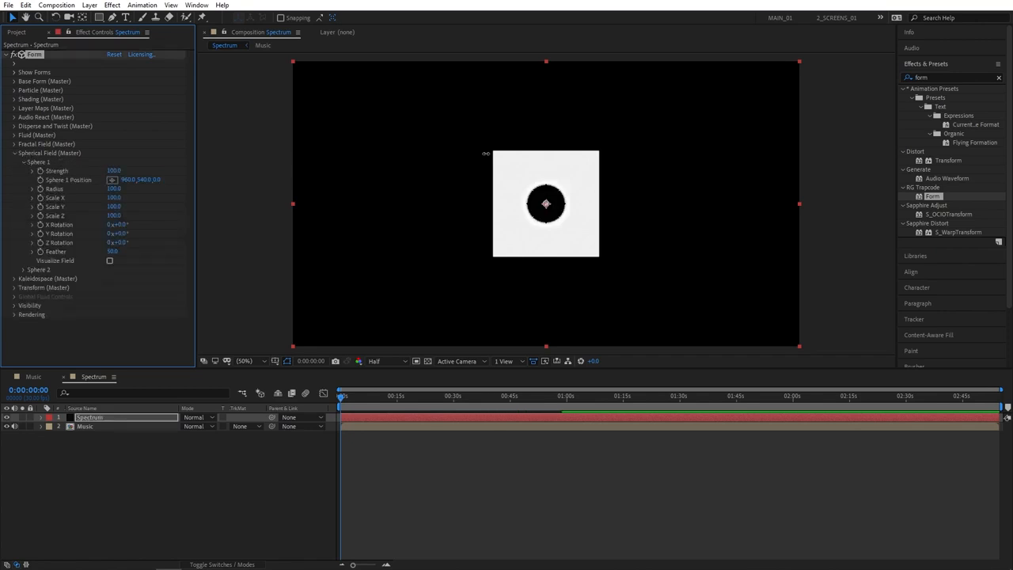
click(115, 189)
text(300)
key(Return)
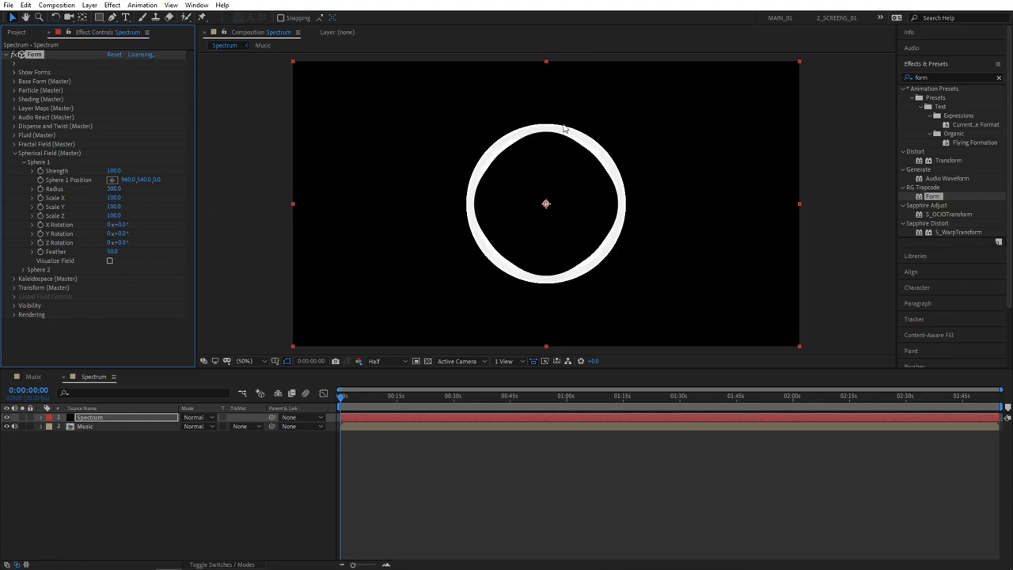
click(112, 251)
text(40)
key(Return)
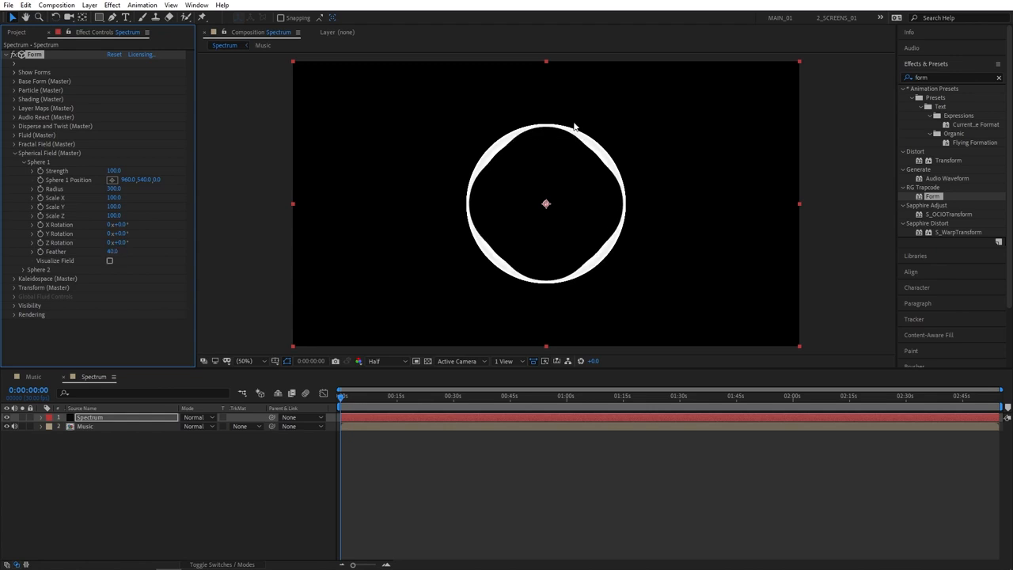
click(14, 154)
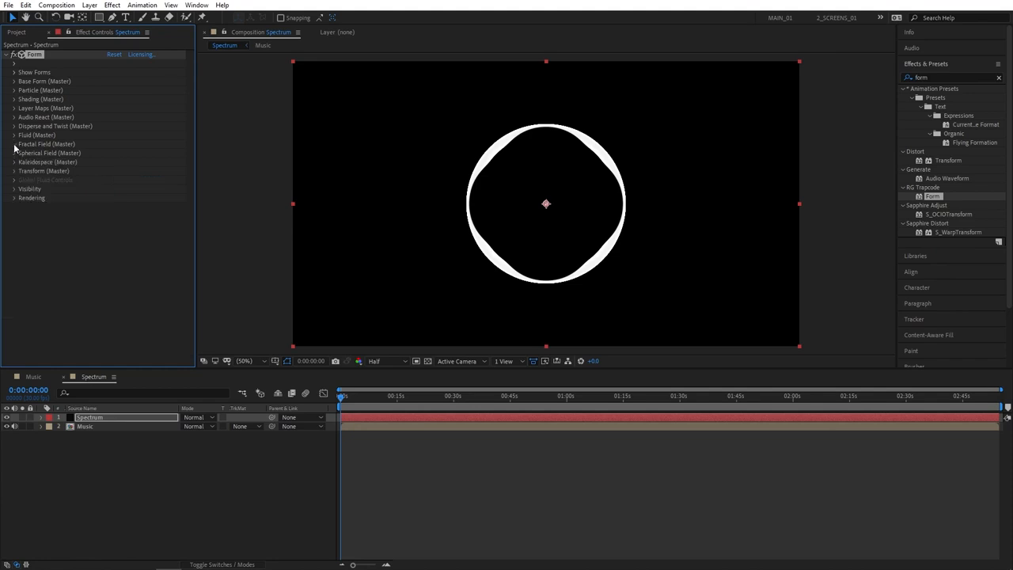
- Set Form's Fractal Field to Affect Size 2, Affect Opacity 2 and Displace 100, and check the frame at 0:00:40:13
click(14, 145)
click(109, 147)
text(2)
key(Tab)
text(2)
click(111, 173)
text(100)
key(Return)
drag(427, 398, 493, 402)
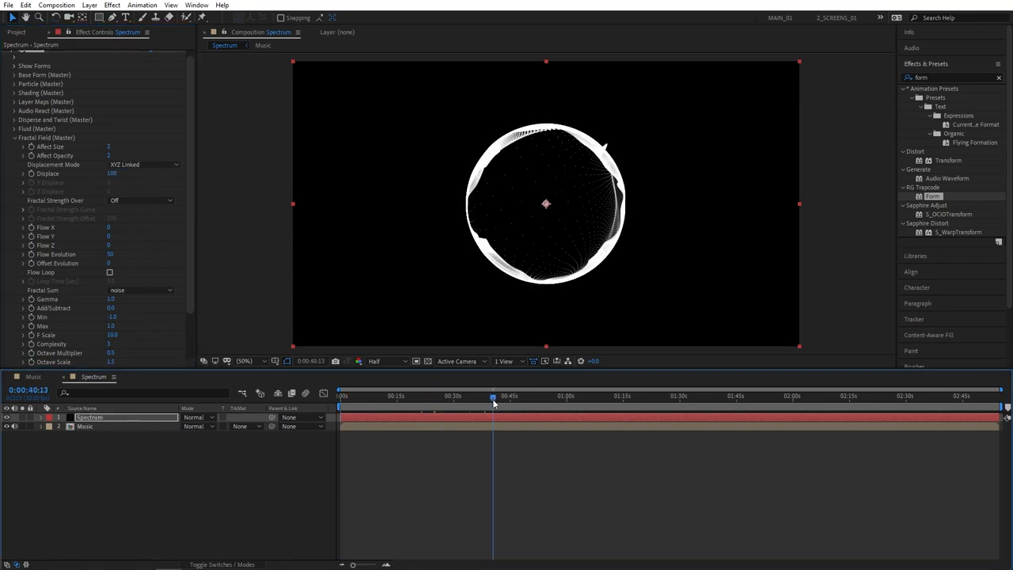
click(15, 139)
- Choose the Music layer as the audio layer for Form's Audio React
click(15, 117)
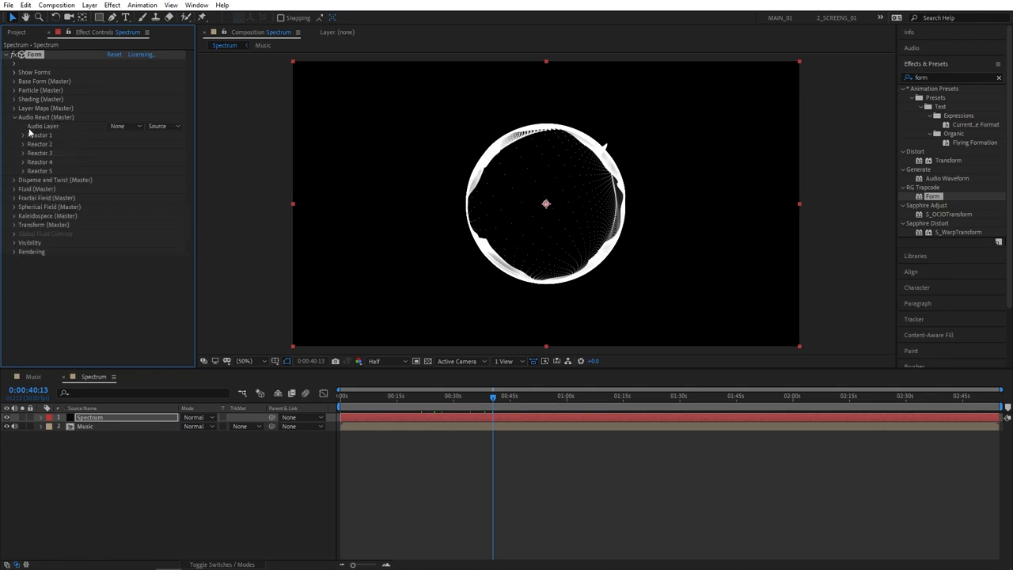
click(128, 127)
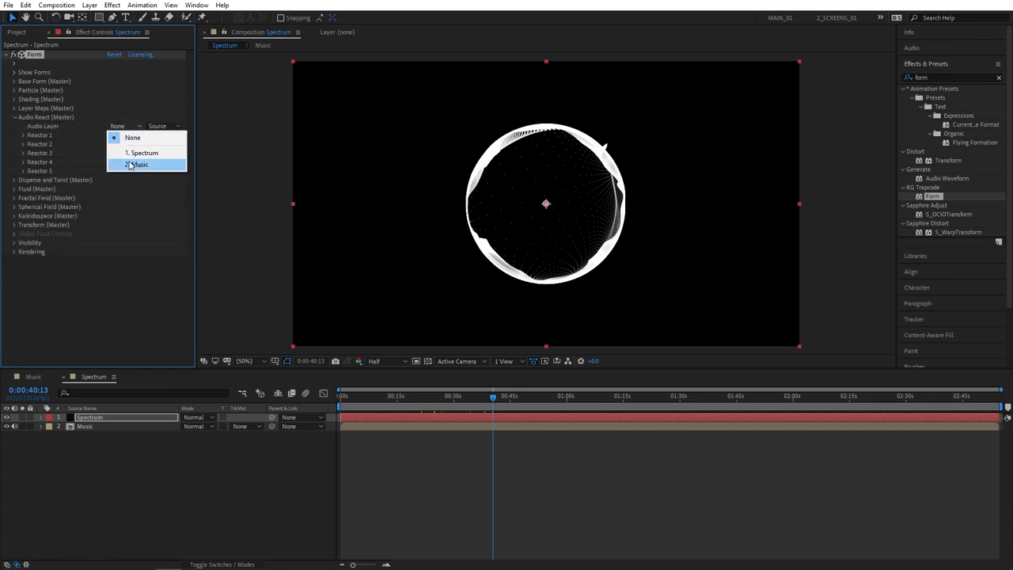
click(153, 162)
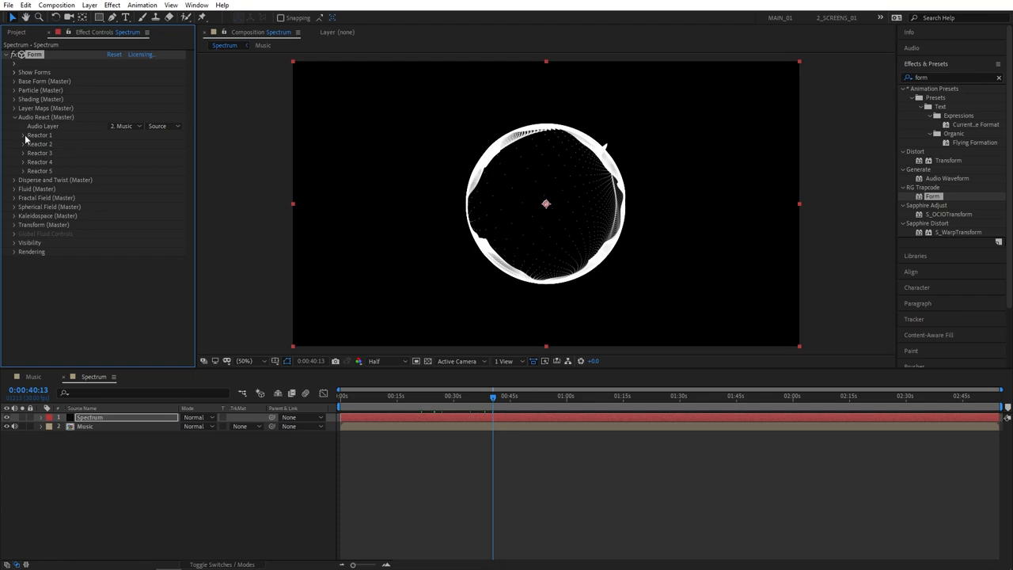
- Map Reactor 1 to Fractal and set its strength to 20
click(24, 136)
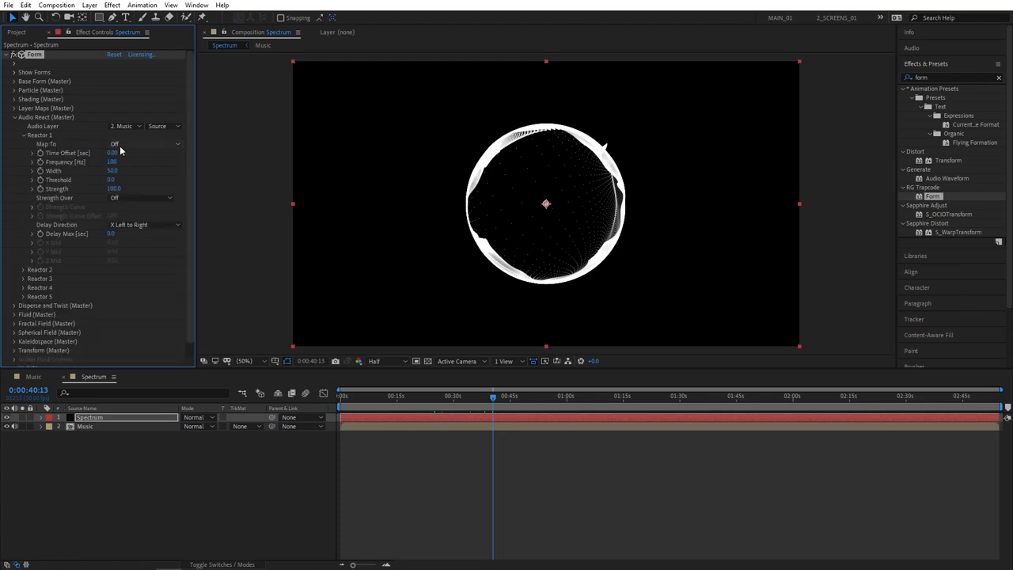
click(150, 146)
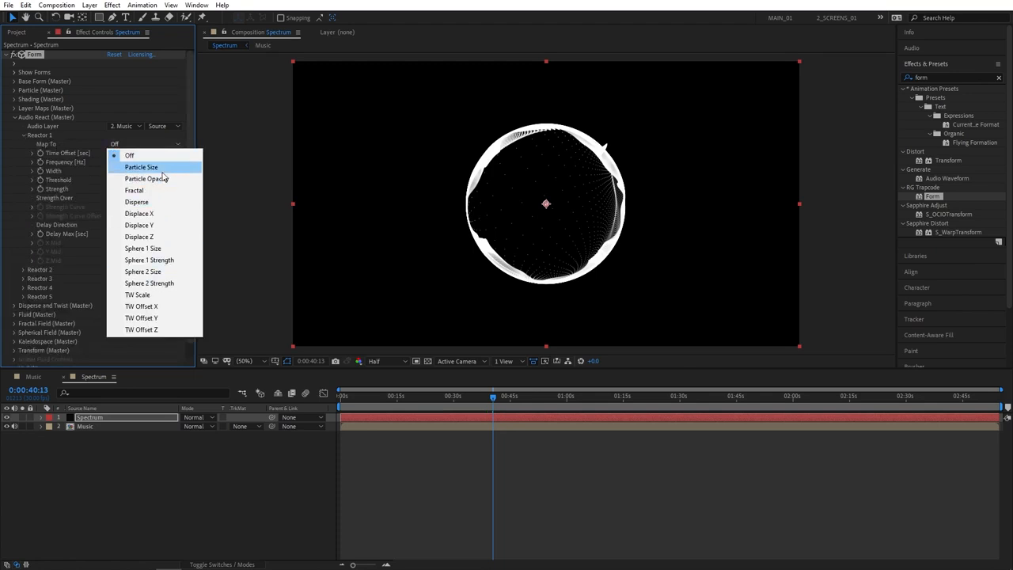
click(148, 193)
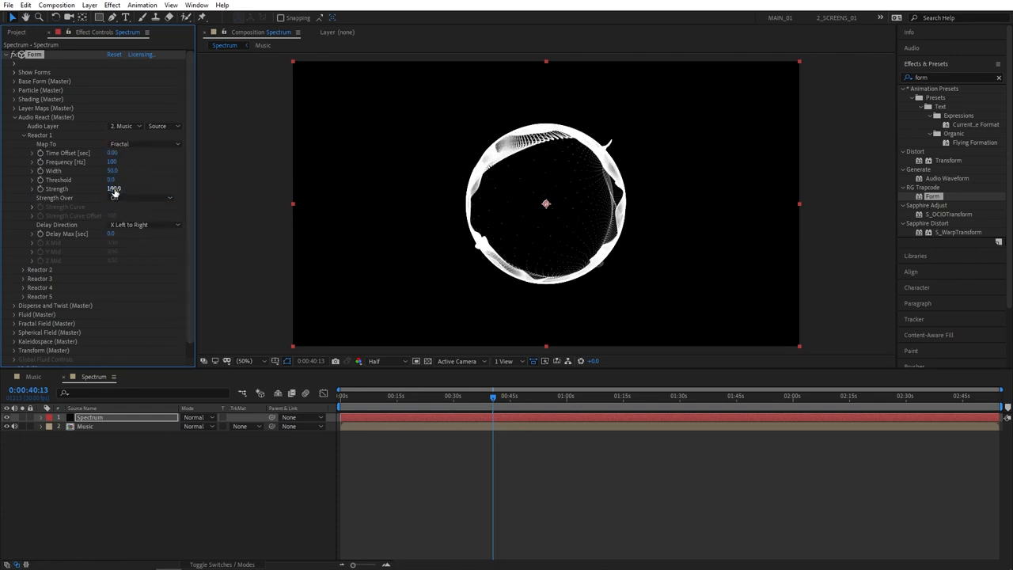
drag(115, 191, 127, 187)
click(115, 189)
text(20)
key(Return)
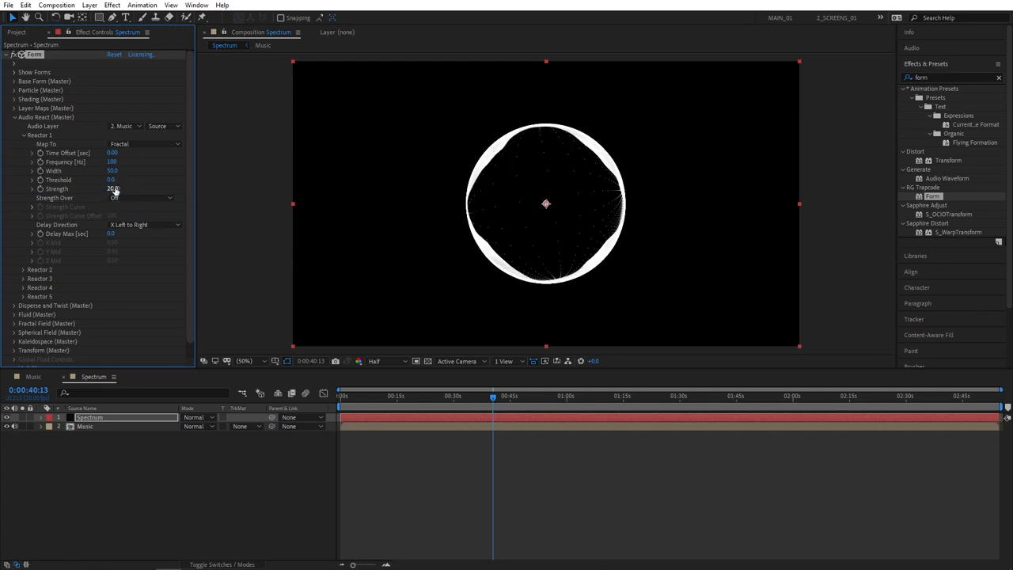
- Map Reactor 2 to Sphere 1 Size with strength 30, and check the frame at 0:00:55:25
click(23, 270)
scroll(25, 273, down, 1)
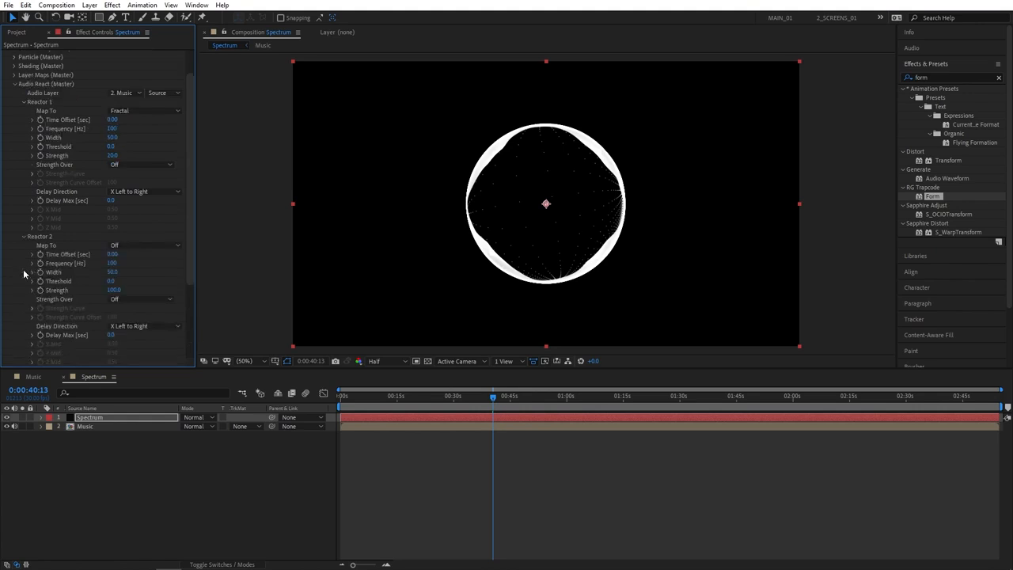
click(126, 246)
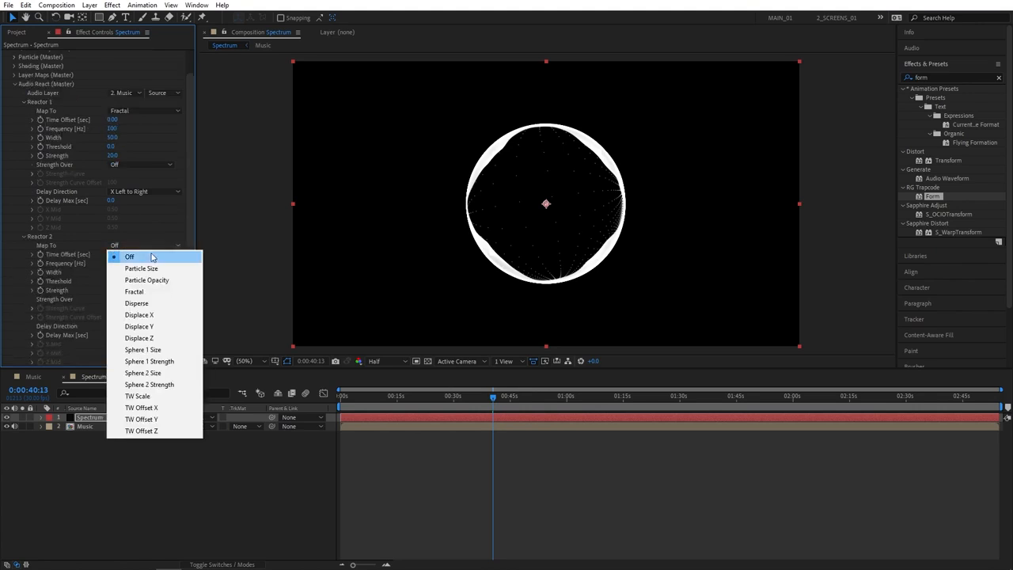
click(169, 350)
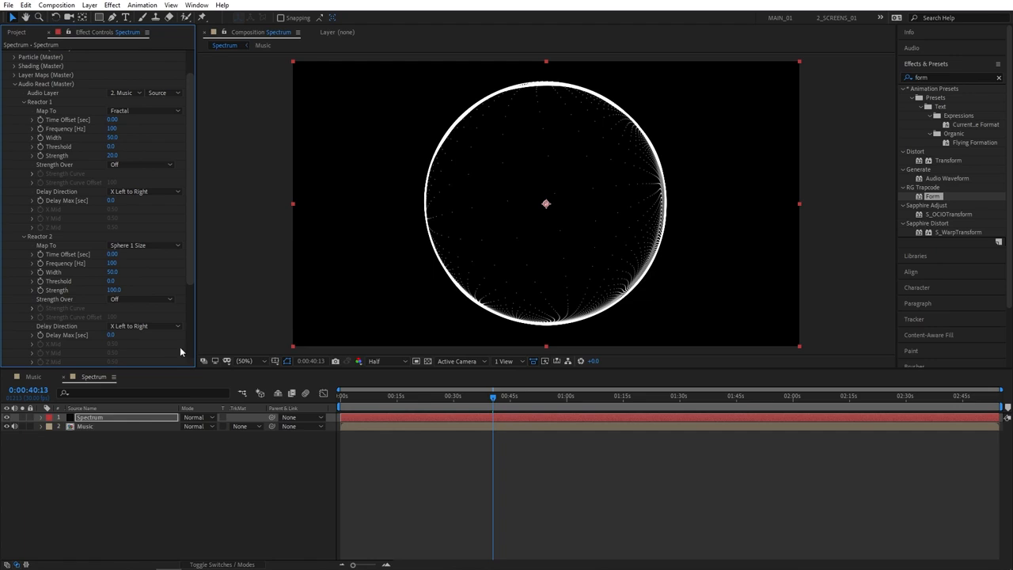
drag(114, 293, 49, 293)
click(114, 290)
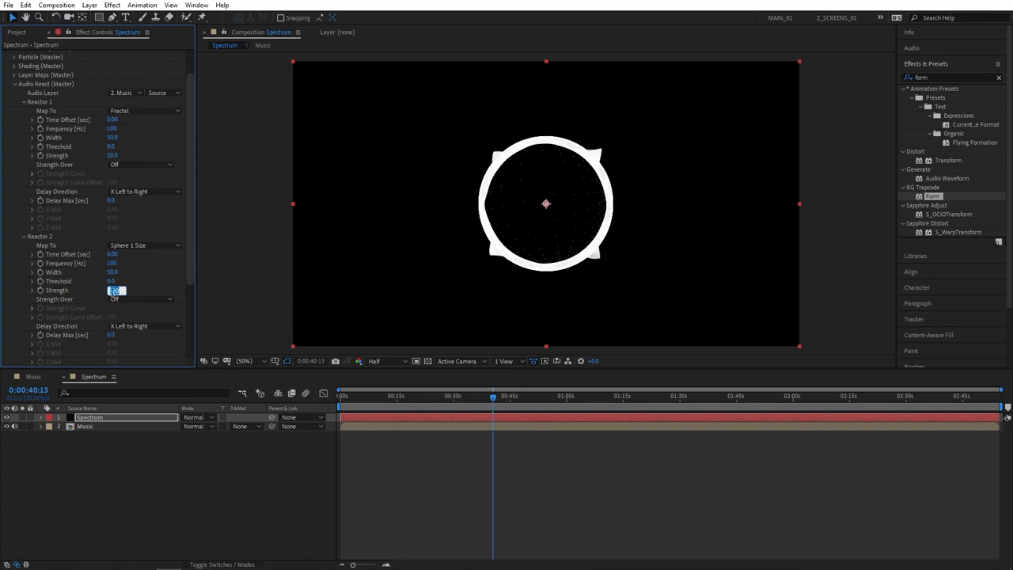
text(30)
key(Return)
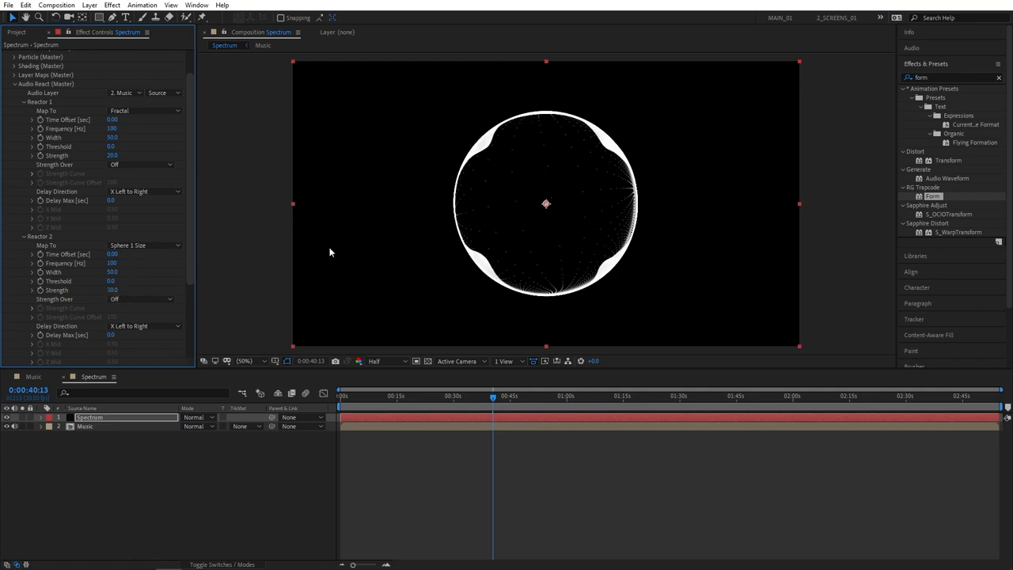
scroll(78, 106, up, 1)
drag(493, 395, 552, 400)
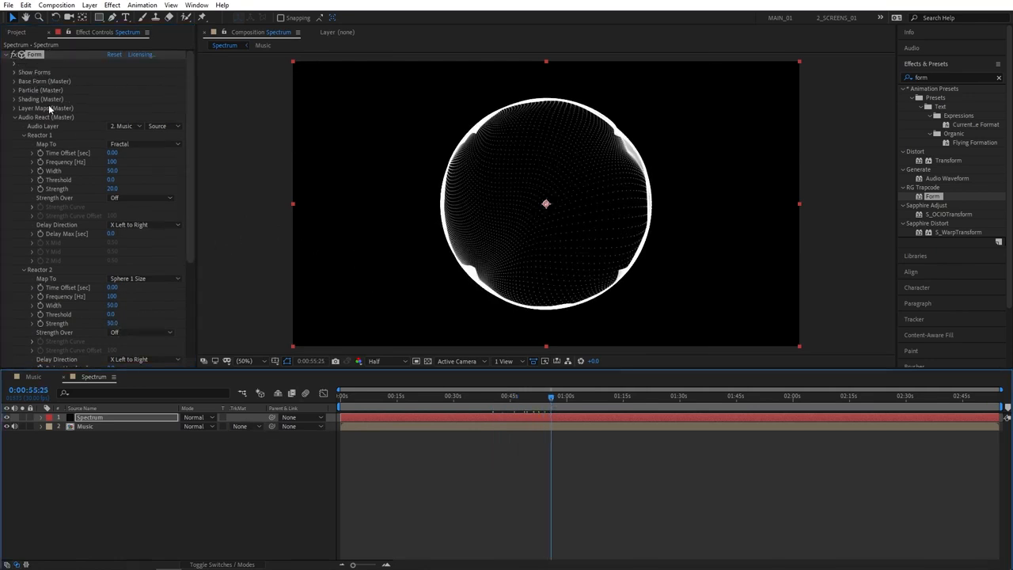
- Set Form's master particle color to a vivid purple
click(14, 117)
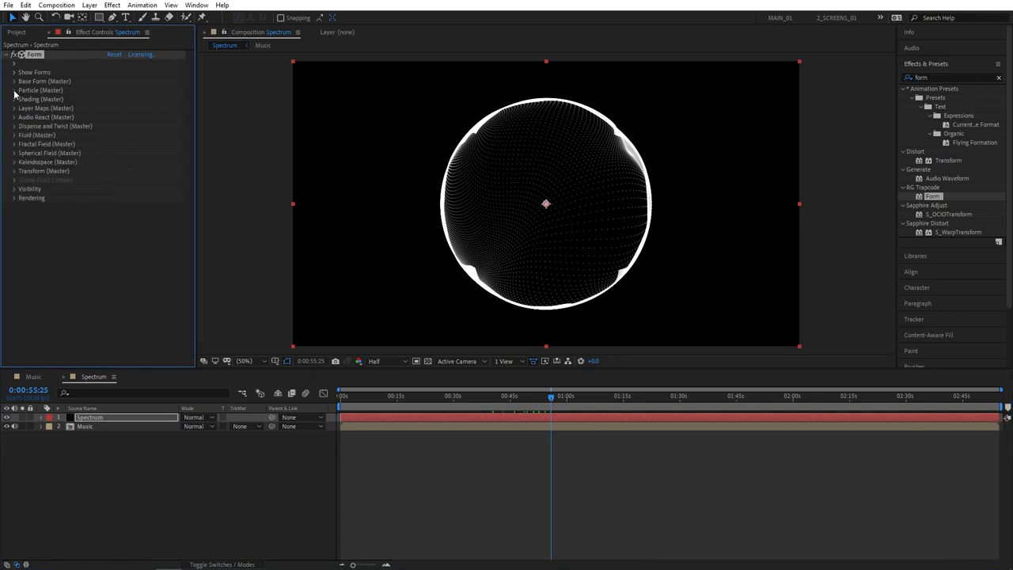
click(14, 90)
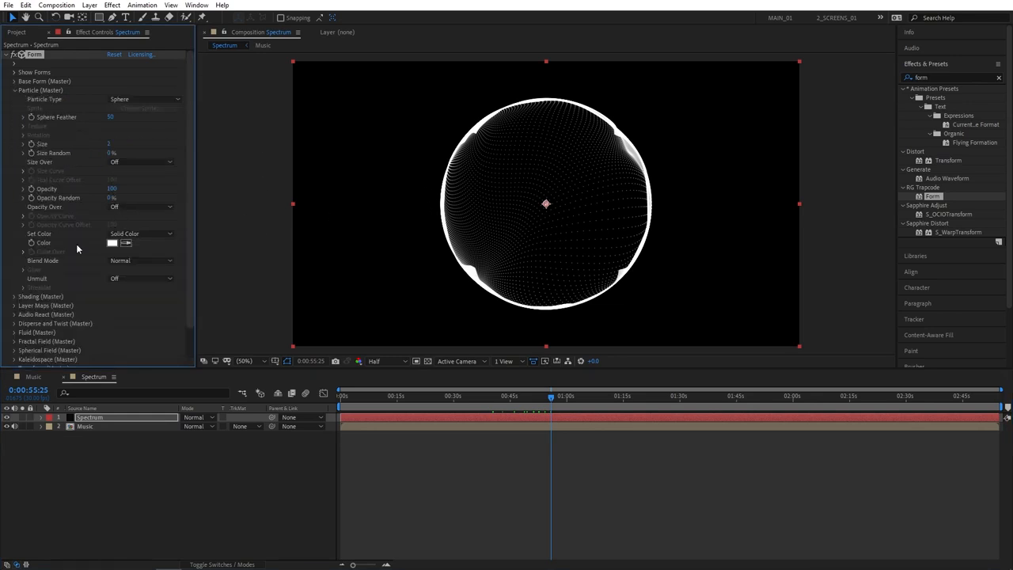
click(118, 245)
drag(121, 65, 150, 26)
drag(166, 72, 182, 55)
click(245, 28)
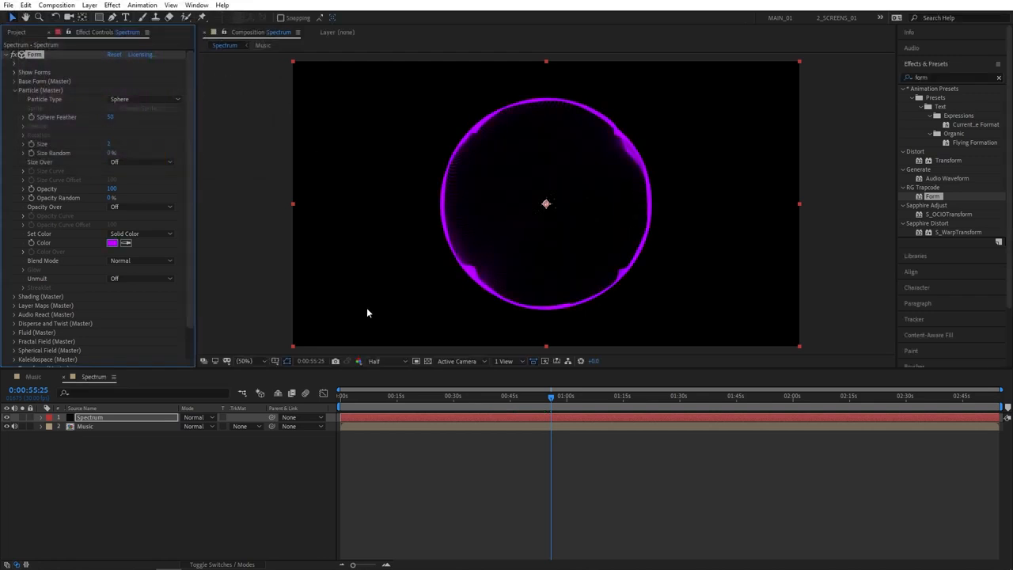
- Preview the purple spectrum with the music from around 0:00:54
drag(551, 398, 549, 398)
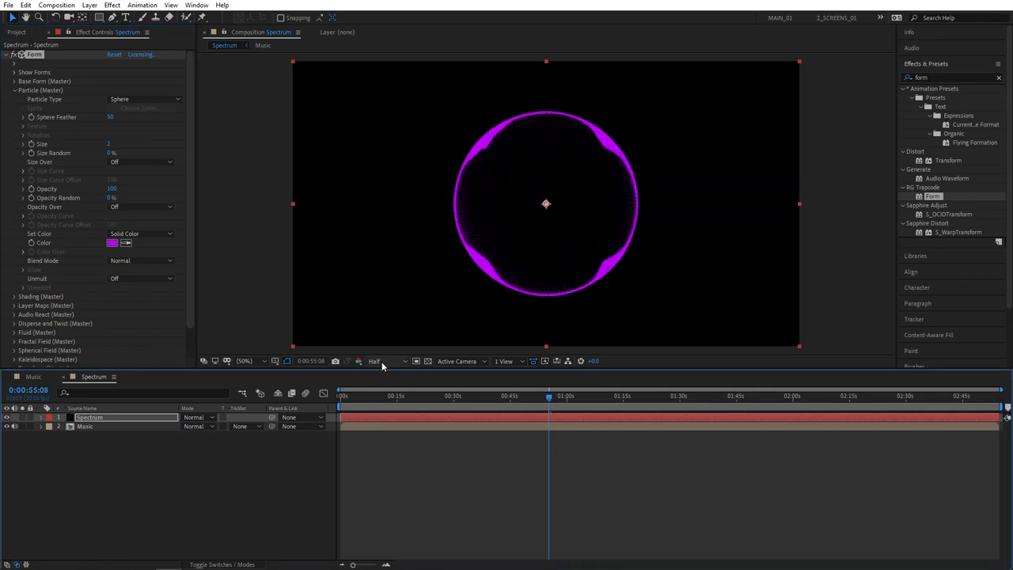
click(545, 398)
key(space)
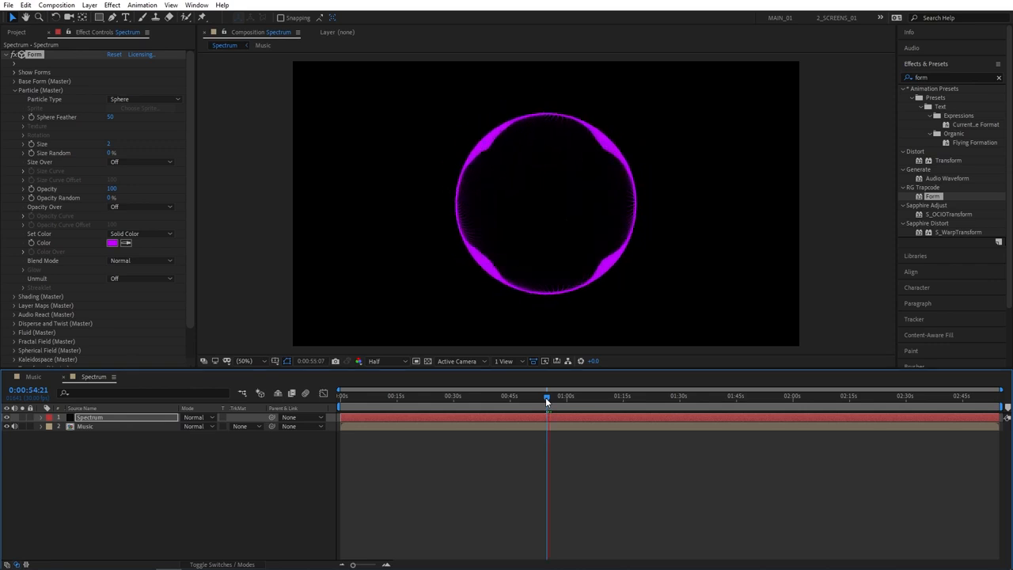
click(547, 398)
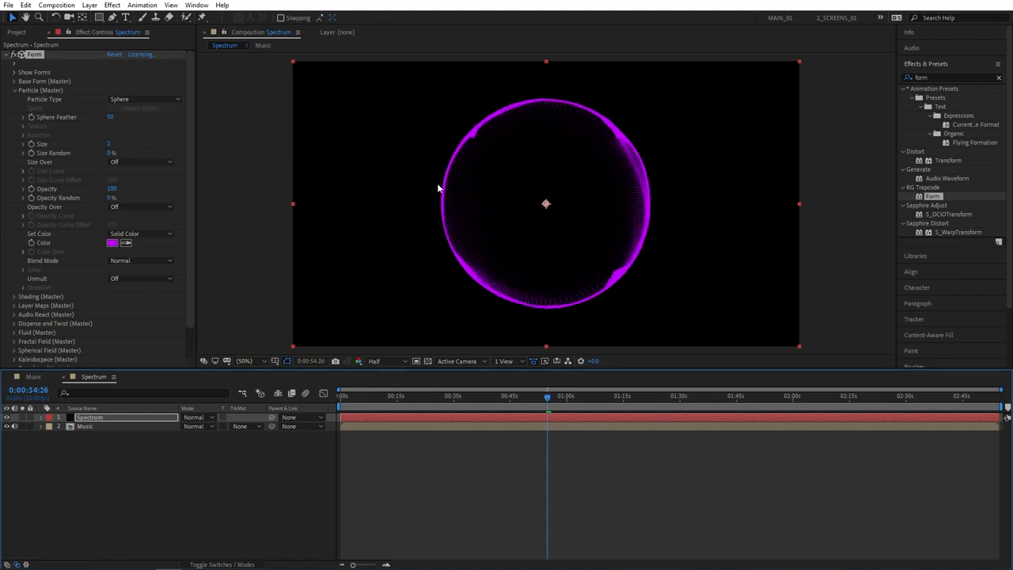
- Pre-compose the Spectrum layer into a new composition named Spectrum, moving all attributes into it
right_click(106, 418)
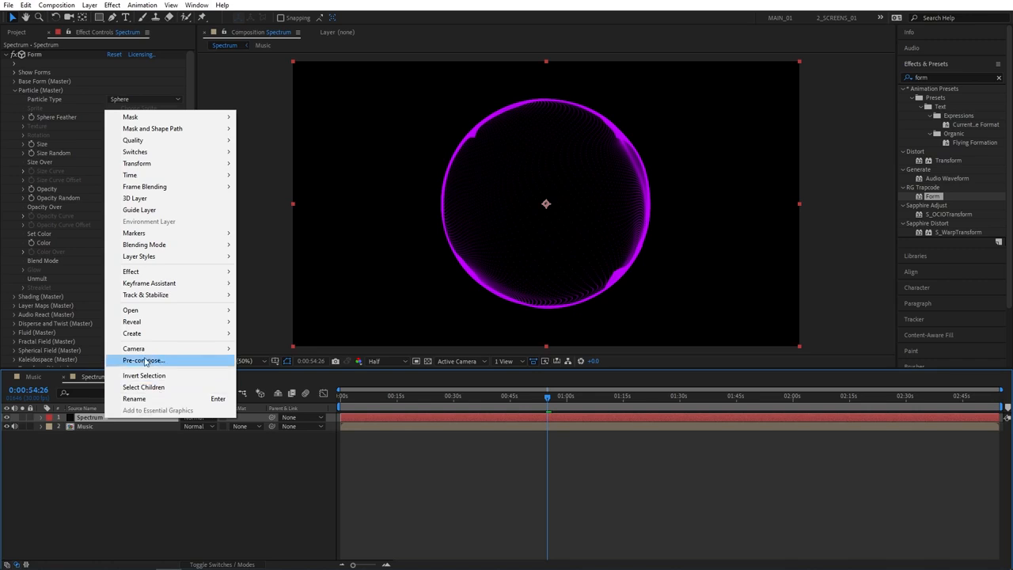
click(143, 360)
click(26, 103)
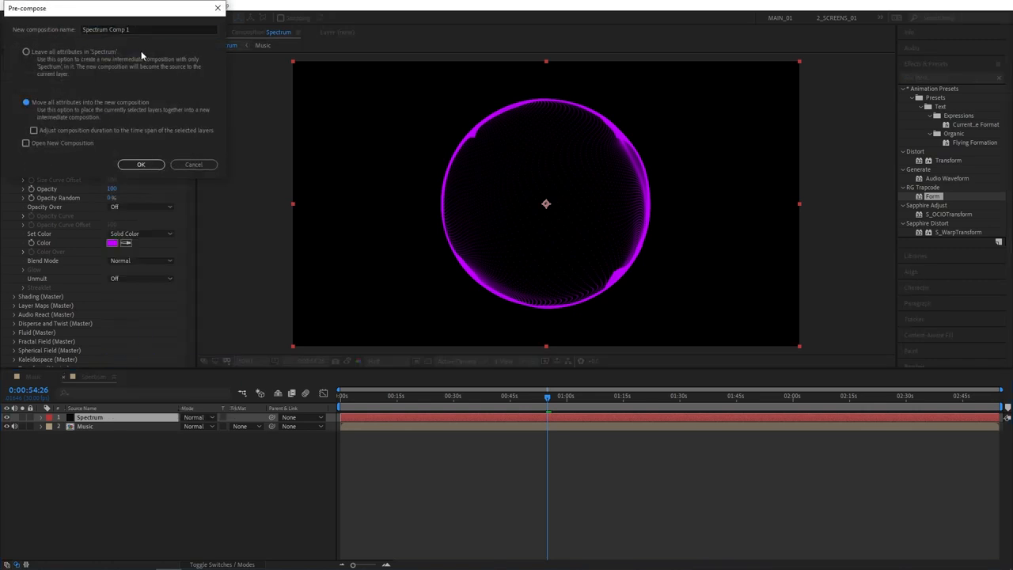
drag(132, 29, 107, 30)
key(BackSpace)
click(151, 166)
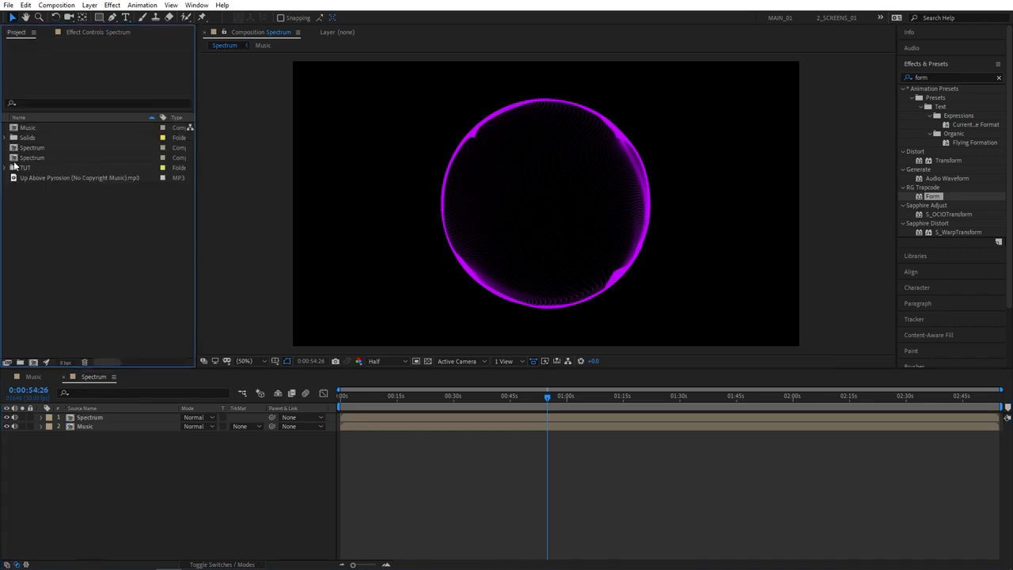
- Add the mountain lake photo from the TUT folder to the composition, between the Spectrum and Music layers
click(6, 167)
click(70, 178)
drag(79, 178, 85, 428)
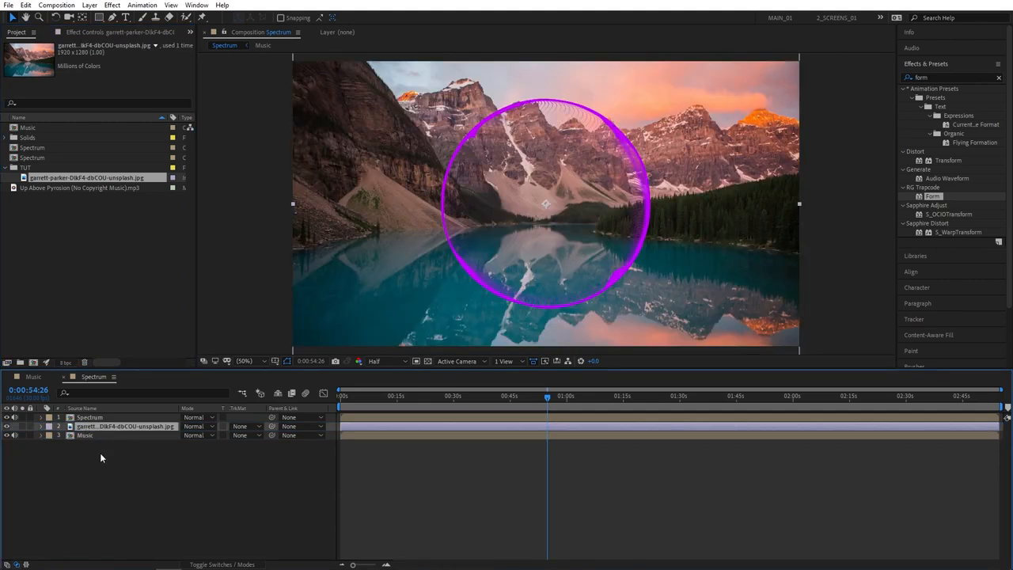
- Set the mountain lake photo layer's opacity to 20%
key(t)
click(189, 435)
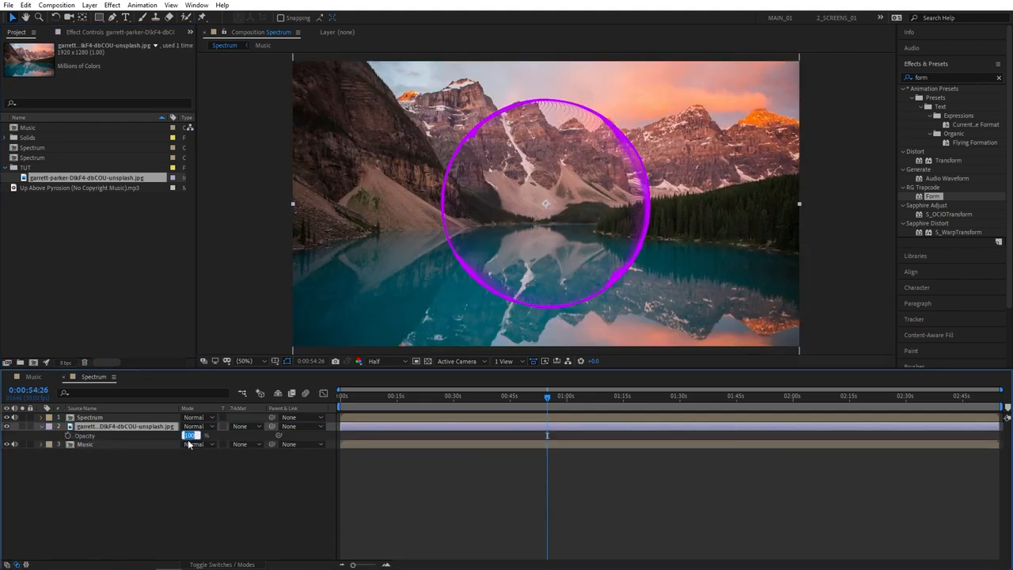
text(20)
key(Return)
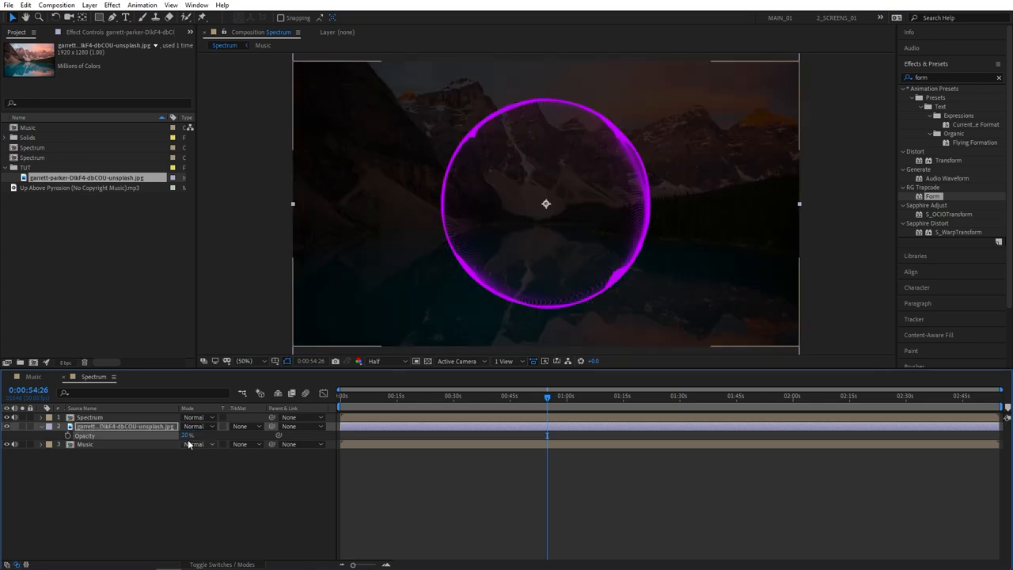
- Apply Gaussian Blur to the mountain lake photo layer with a Blurriness of 8
click(122, 426)
click(918, 77)
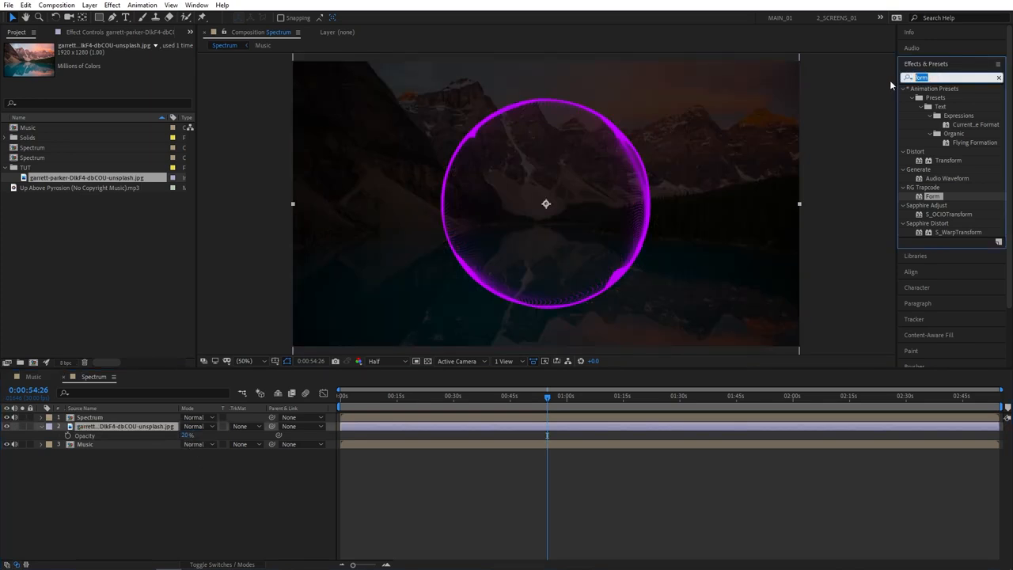
text(gaus)
drag(954, 97, 120, 427)
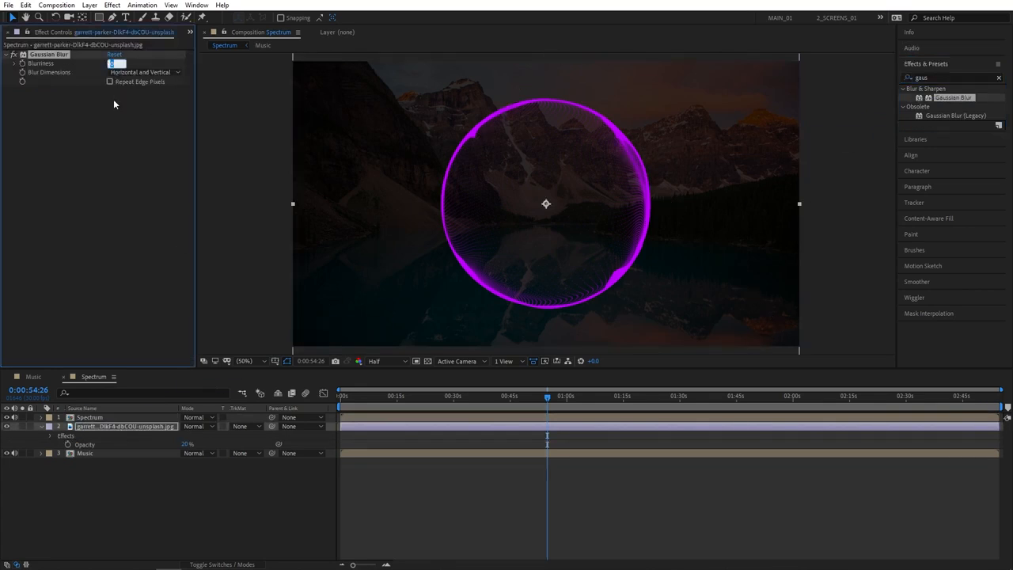
text(8)
click(169, 164)
click(208, 502)
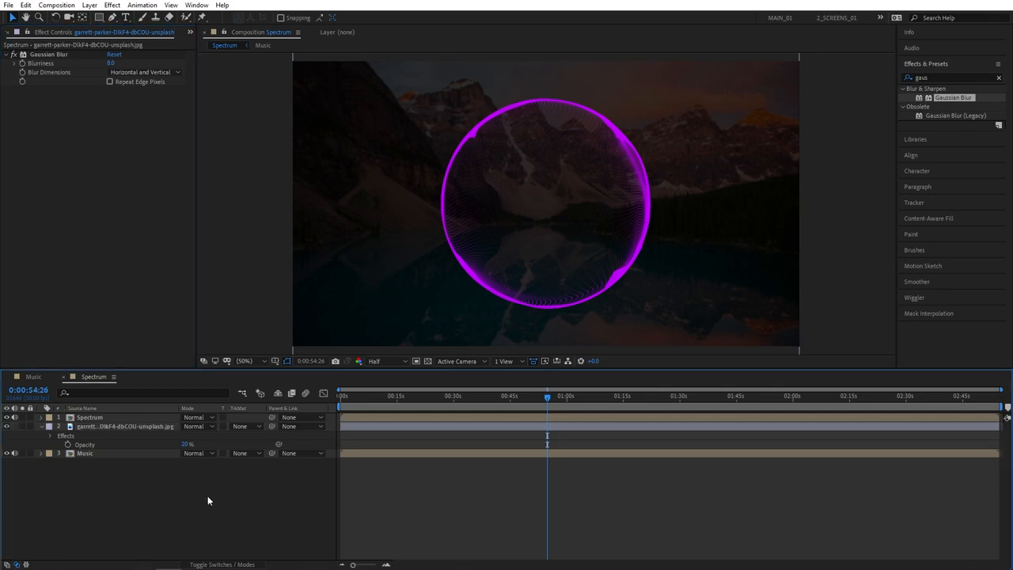
- Move the Spectrum layer horizontally so the circle sits in the right half of the frame
click(98, 418)
drag(477, 227, 611, 231)
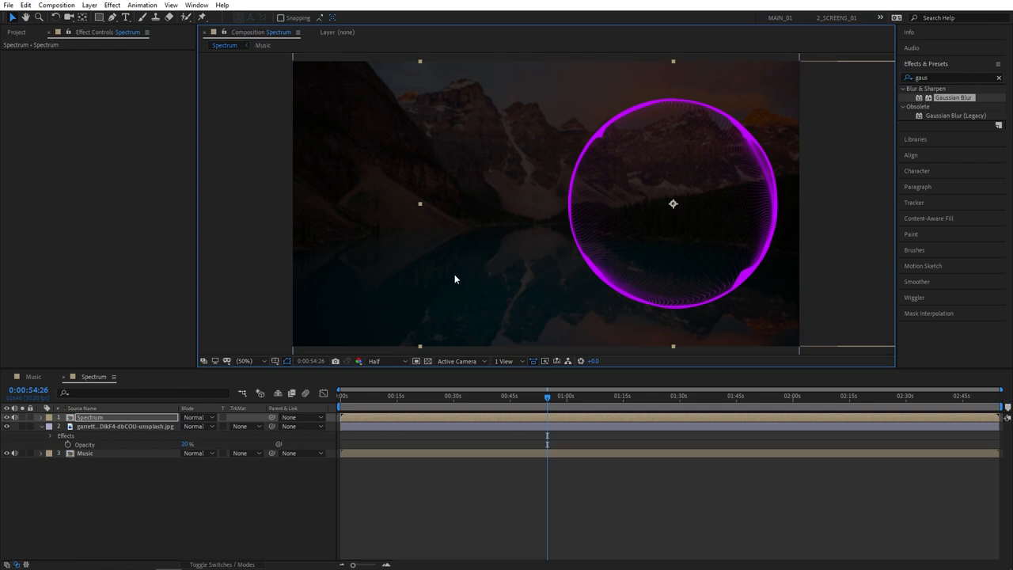
- Add the title "Smertimba Graphics Edition" on three lines beside the circle, using the Cafe Nero M54 font
click(125, 17)
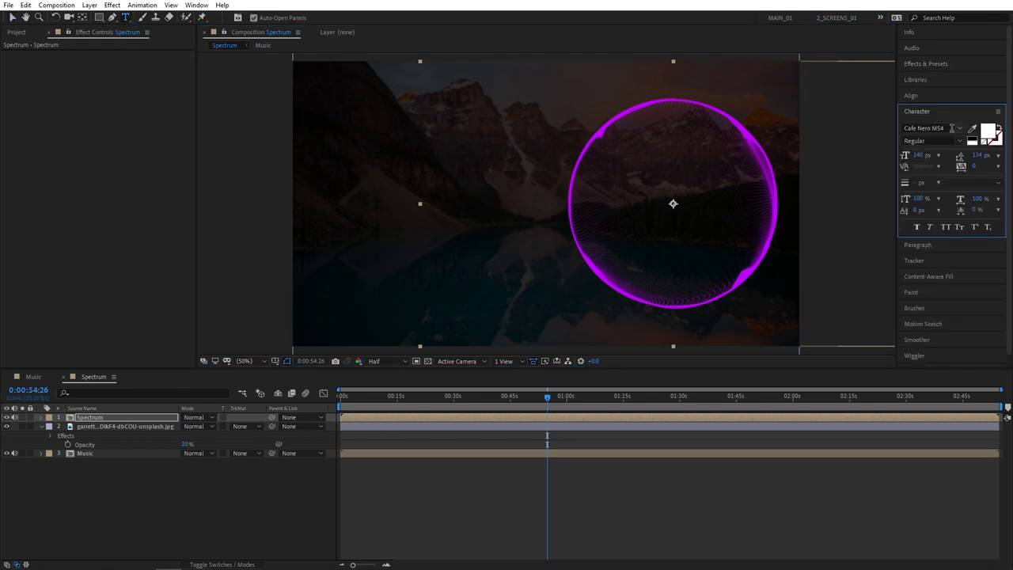
click(960, 129)
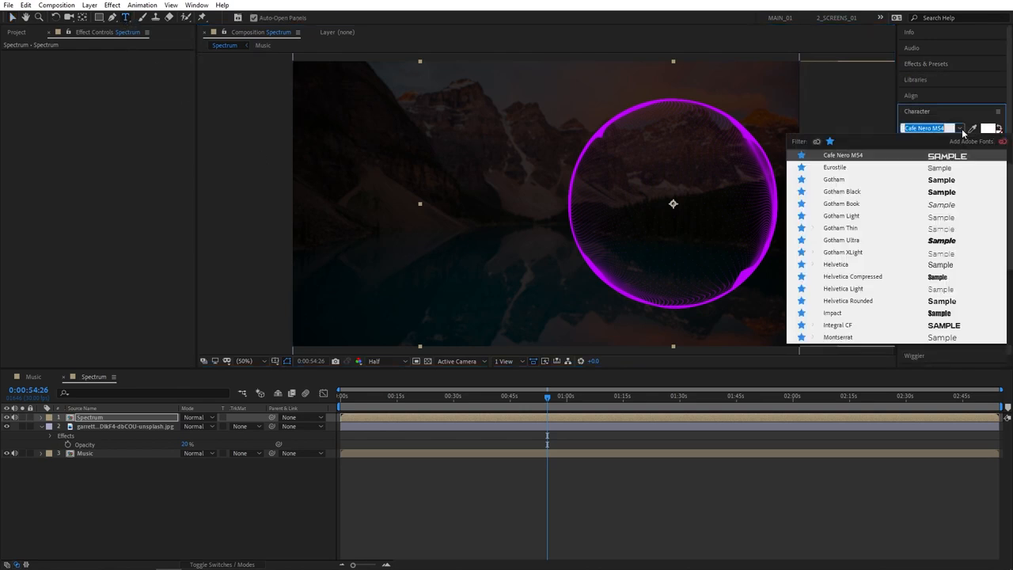
click(869, 161)
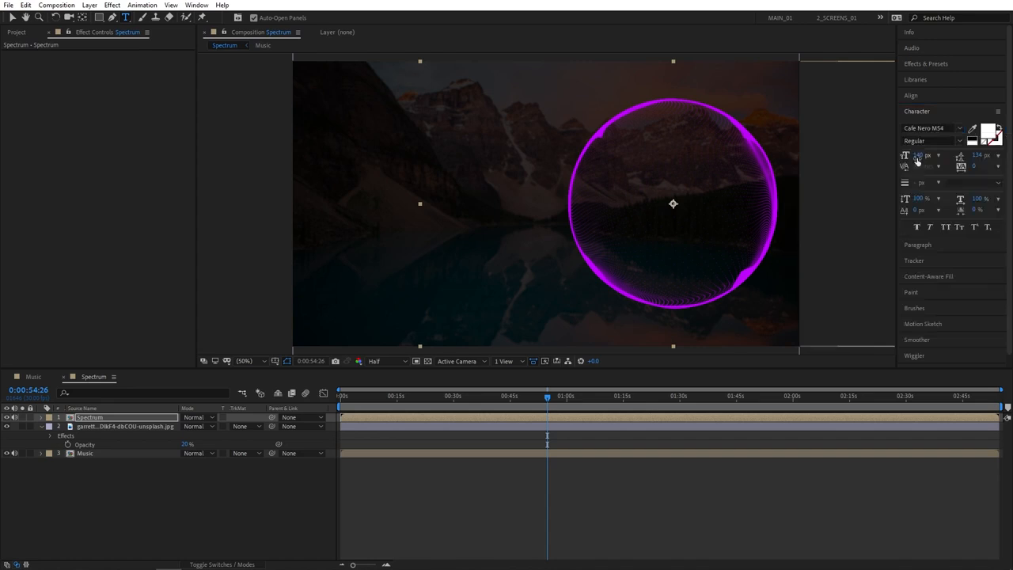
click(351, 181)
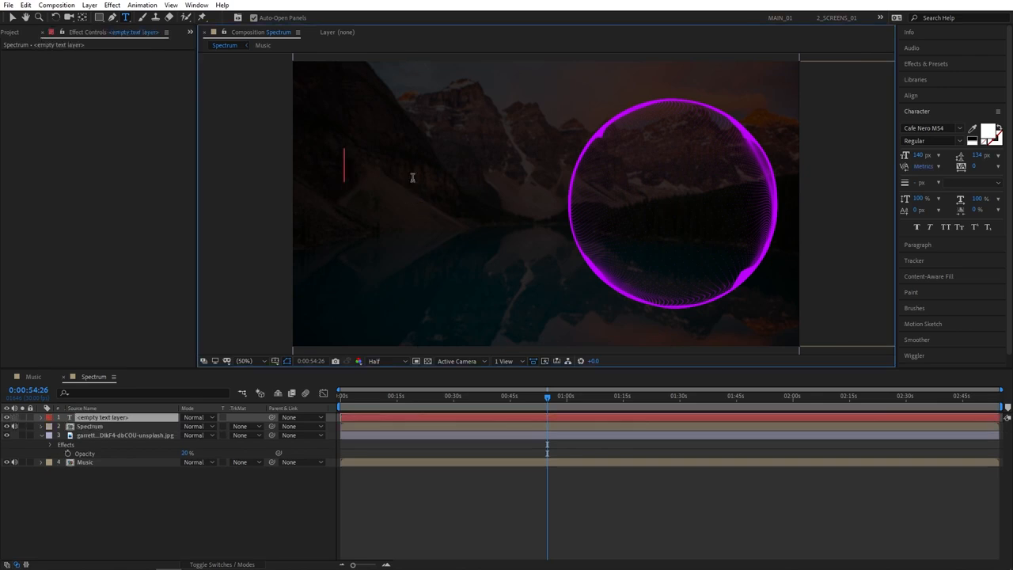
text(Smertimba Graphics)
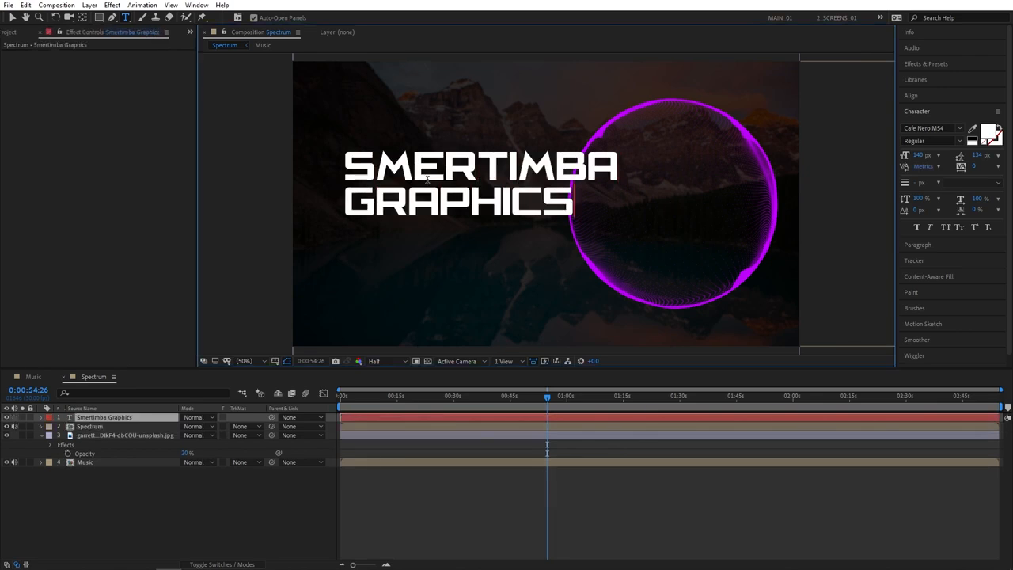
text( Edition)
- Scale the title down and position it in the frame's left half, clear of the circle, and check the frame at 0:00:50:05
click(143, 418)
drag(419, 199, 397, 211)
drag(595, 161, 557, 167)
drag(399, 206, 390, 207)
click(298, 495)
drag(547, 403, 529, 404)
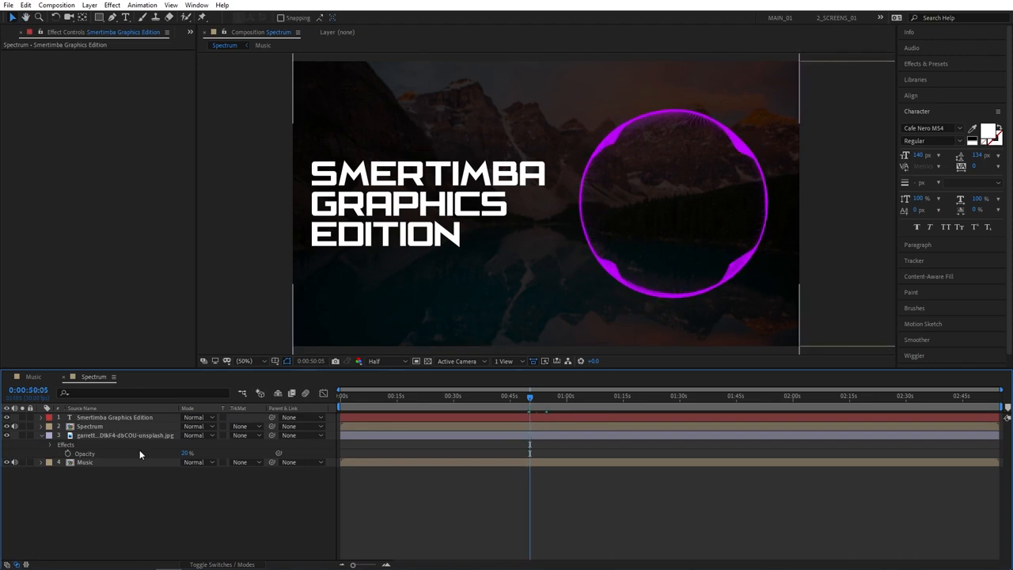
- Apply the Stylize Glow effect to the Spectrum layer
click(924, 64)
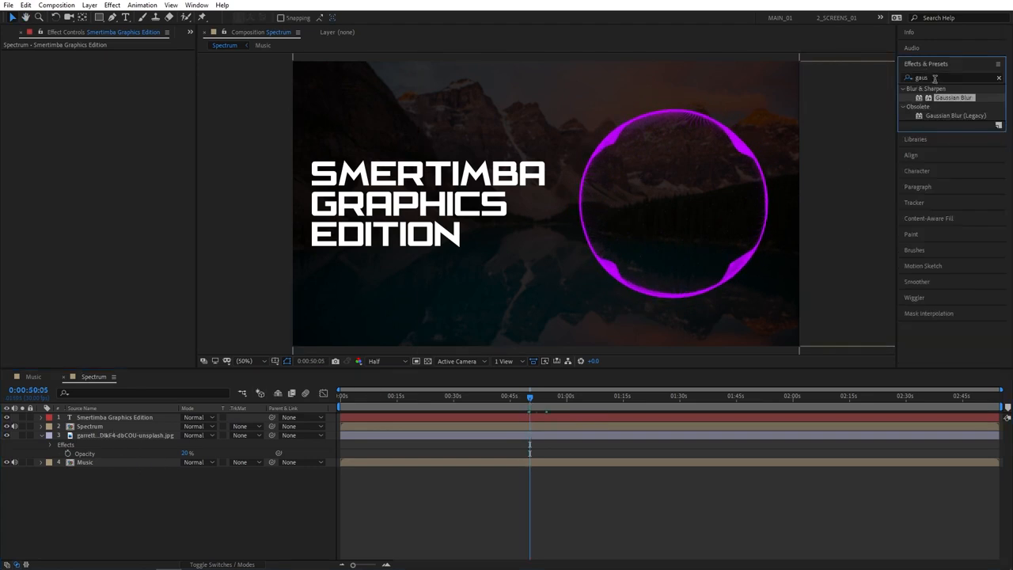
drag(934, 77, 885, 82)
text(glow)
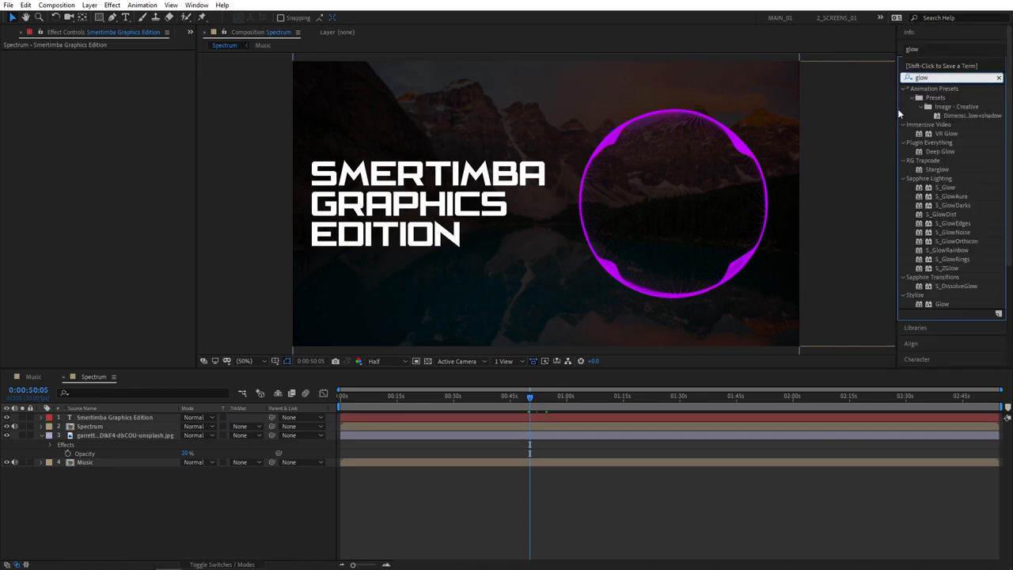
drag(941, 304, 90, 428)
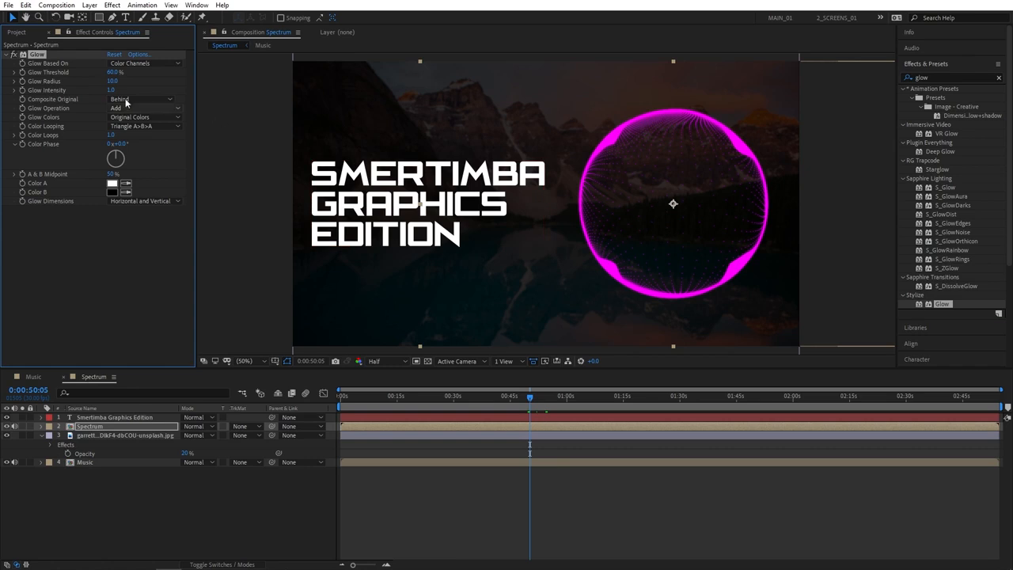
- Set the Glow Threshold to 100% and the Glow Radius to 300
click(115, 72)
text(100)
key(Return)
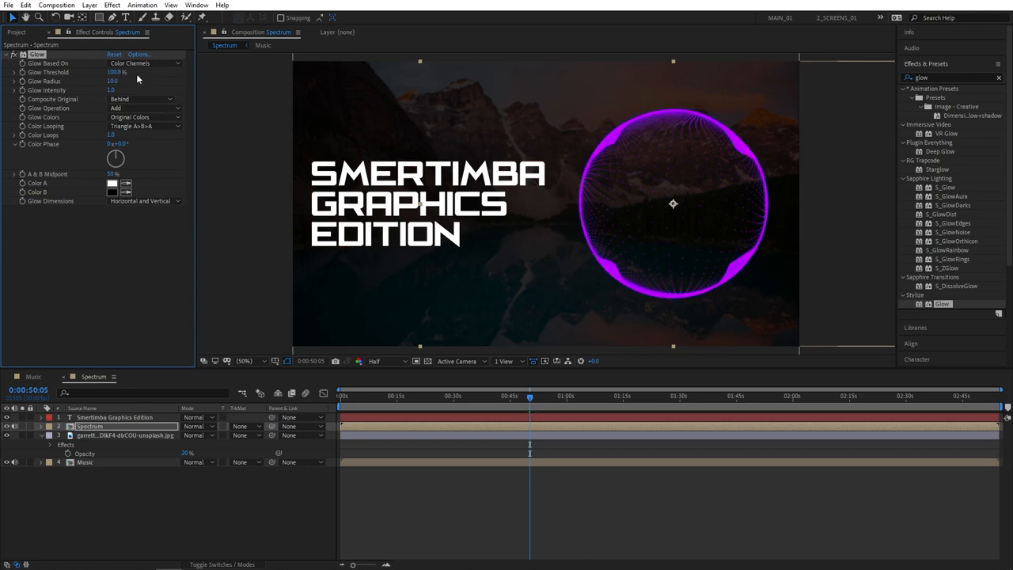
click(113, 82)
drag(141, 77, 221, 76)
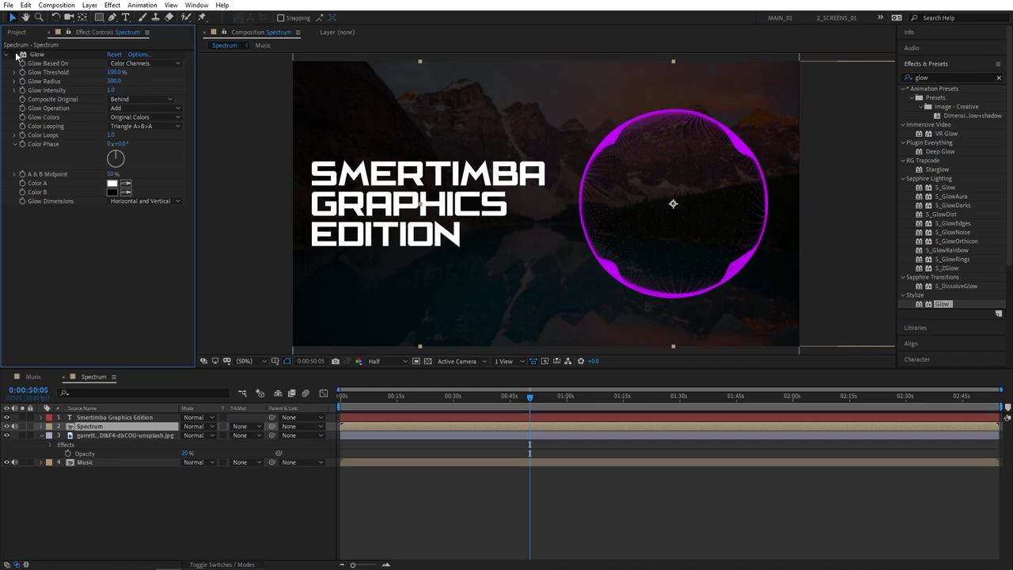
click(158, 502)
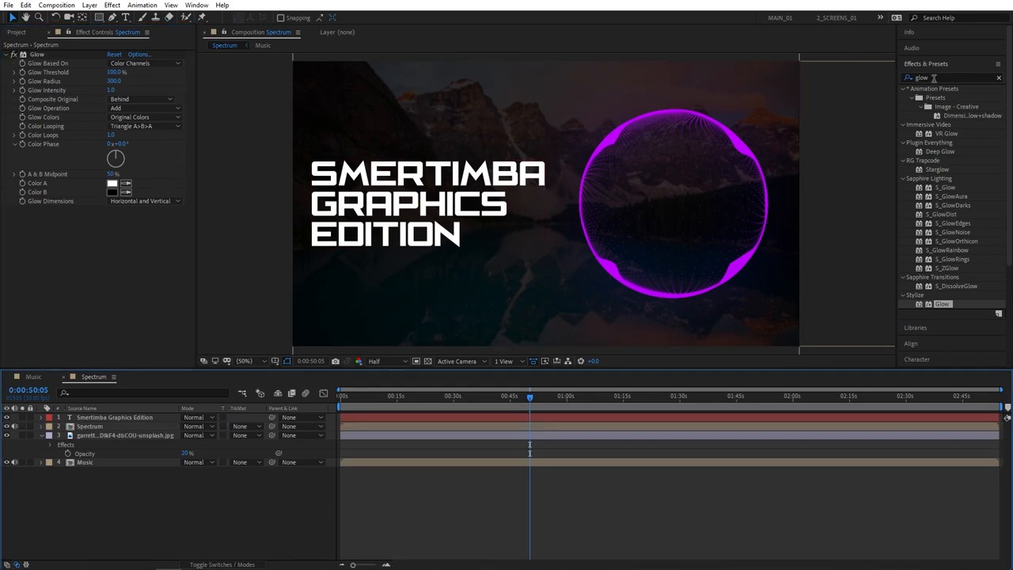
- Apply the Perspective Drop Shadow effect to the title text layer
click(922, 77)
text(dro)
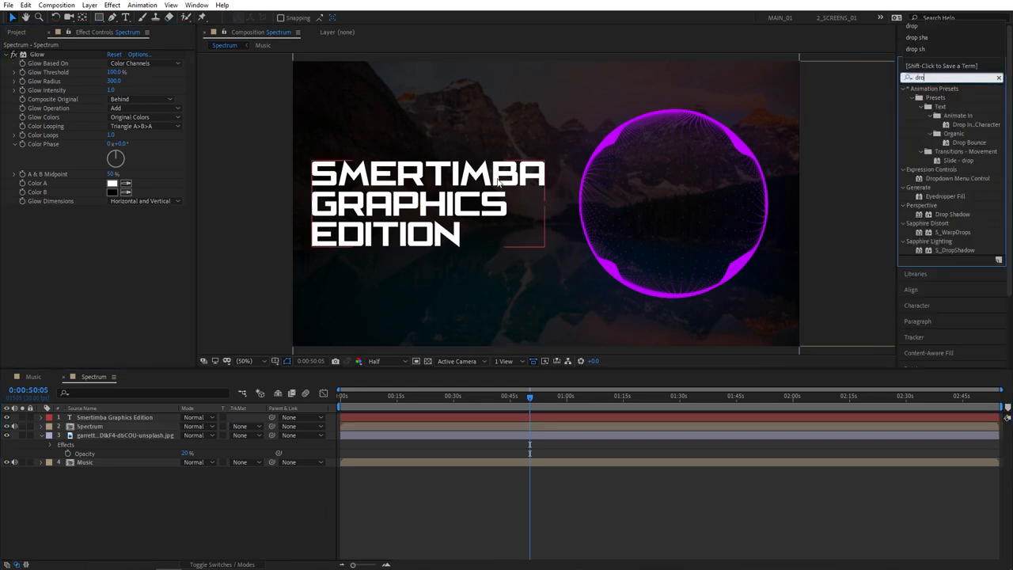
text(p)
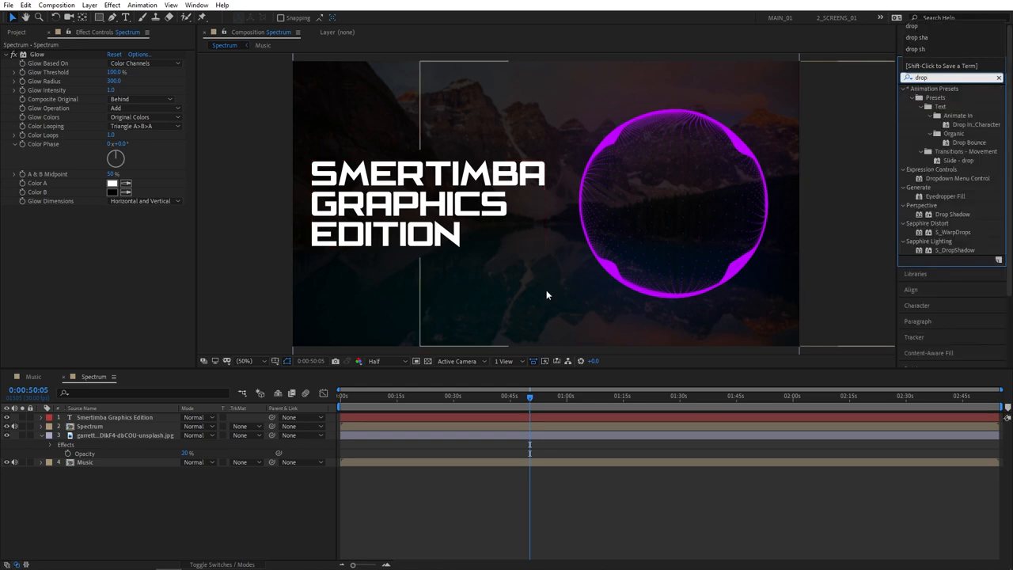
click(946, 214)
drag(944, 213, 414, 221)
- Set the title's Drop Shadow Distance to 0 and Softness to 20
click(112, 112)
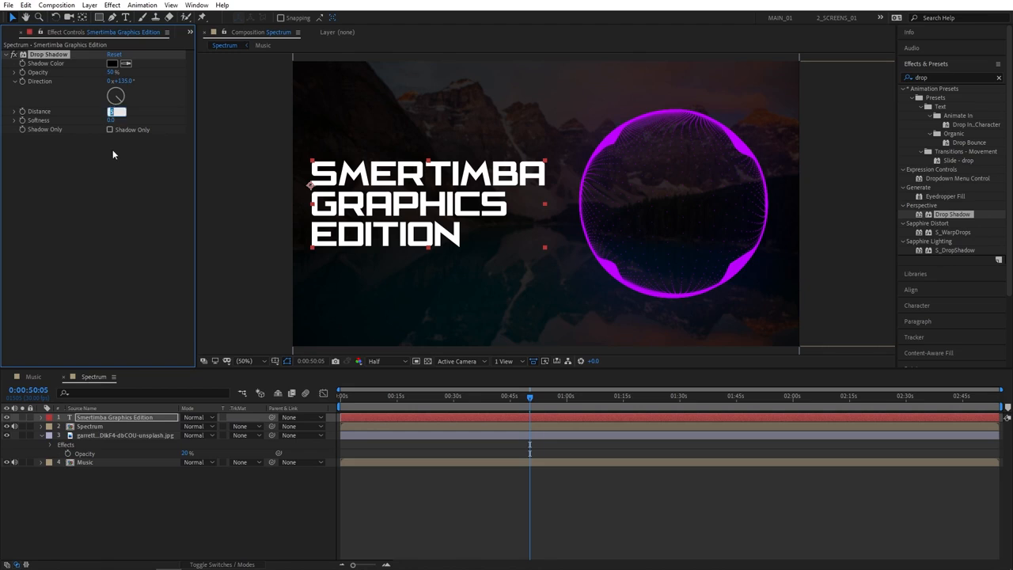
text(0)
click(114, 151)
click(112, 120)
text(20)
click(127, 169)
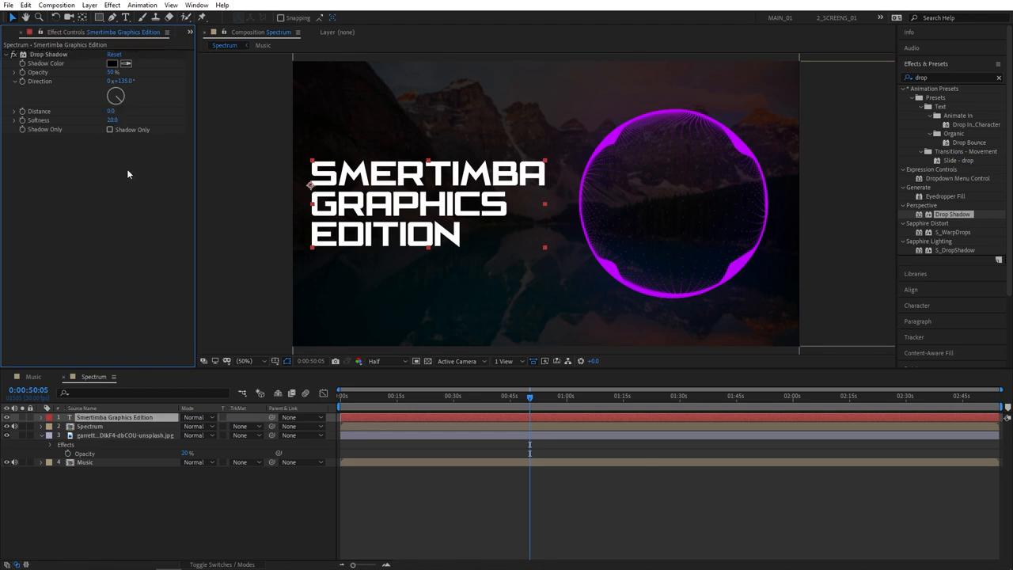
- Duplicate the title's Drop Shadow effect and set the copy's Softness to 100
click(50, 55)
key(ctrl+d)
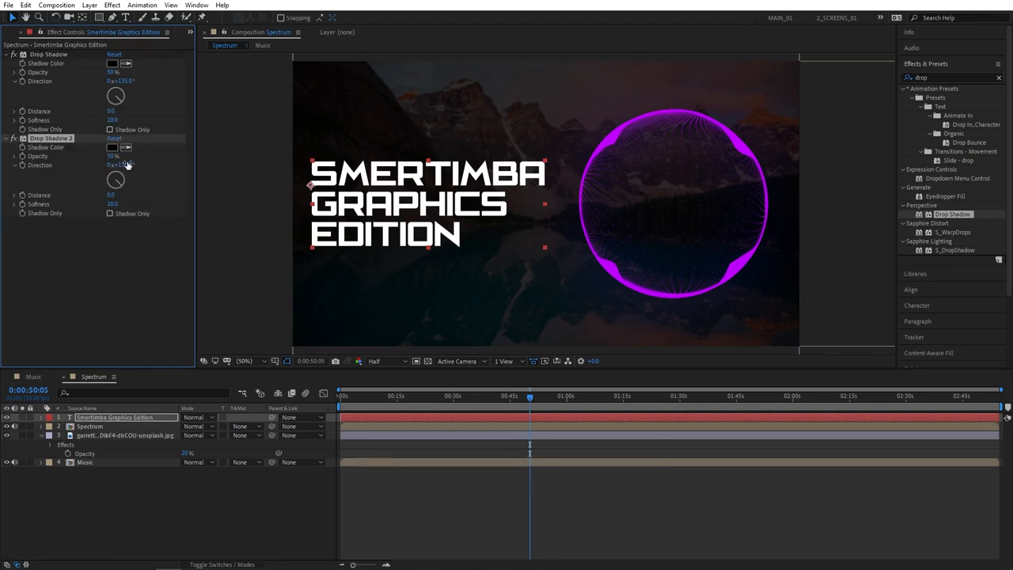
text(100)
click(112, 261)
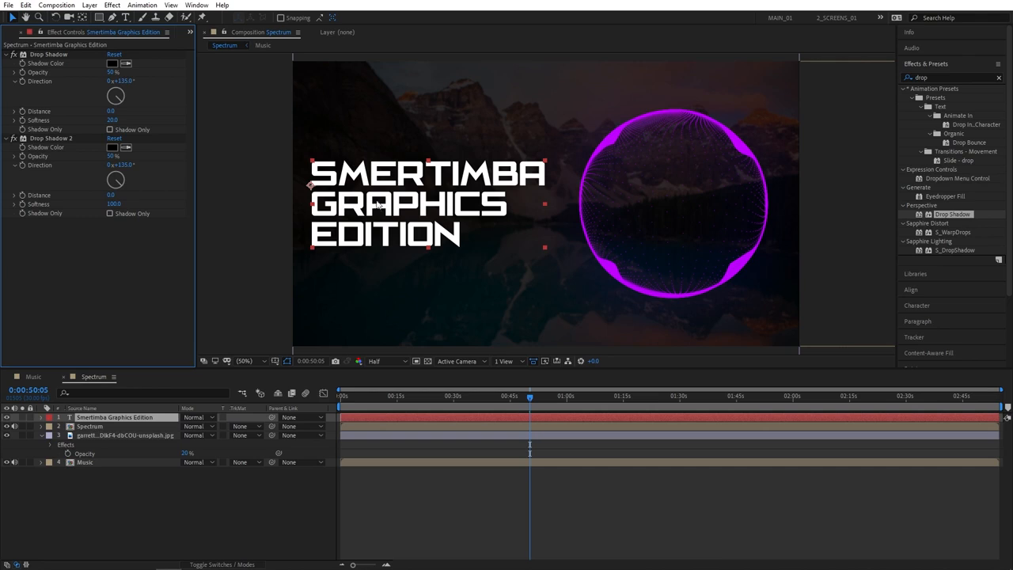
- Preview the finished composition with the music from around 0:00:44
drag(516, 398, 504, 396)
key(space)
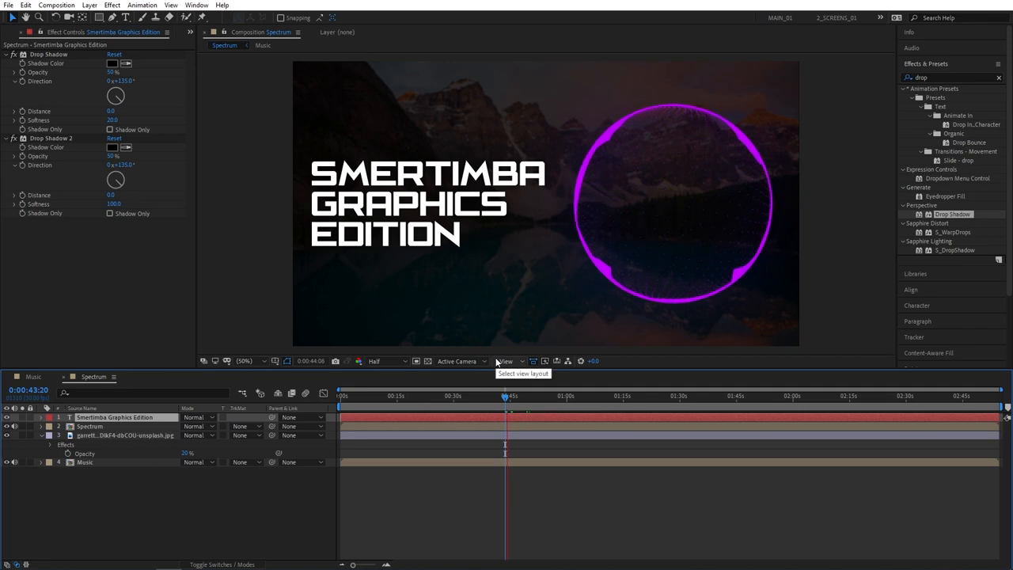
click(504, 397)
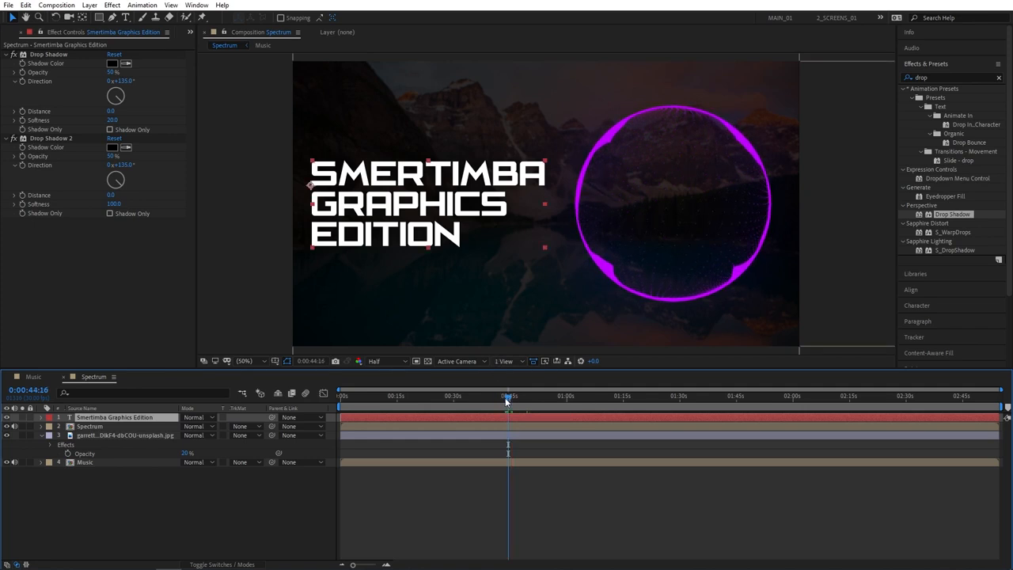
key(space)
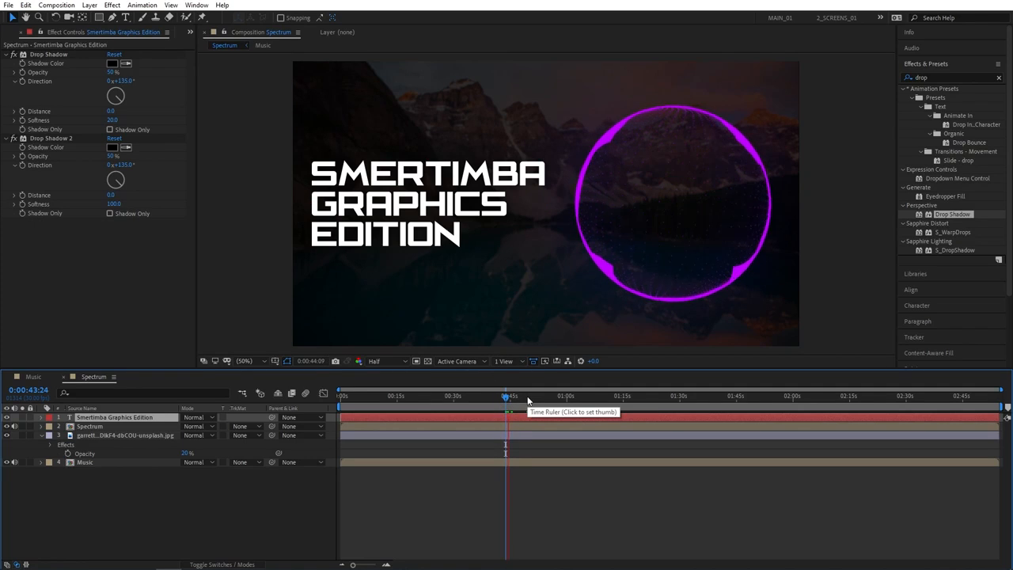